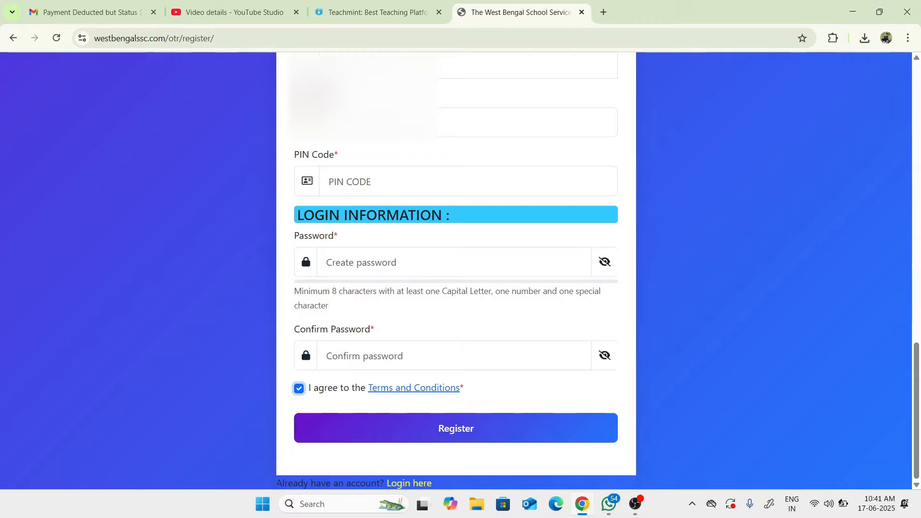
Open the candidate login page and go through its Candidate ID, Mobile Number and Password fields.
scroll(350, 207, "up", 15)
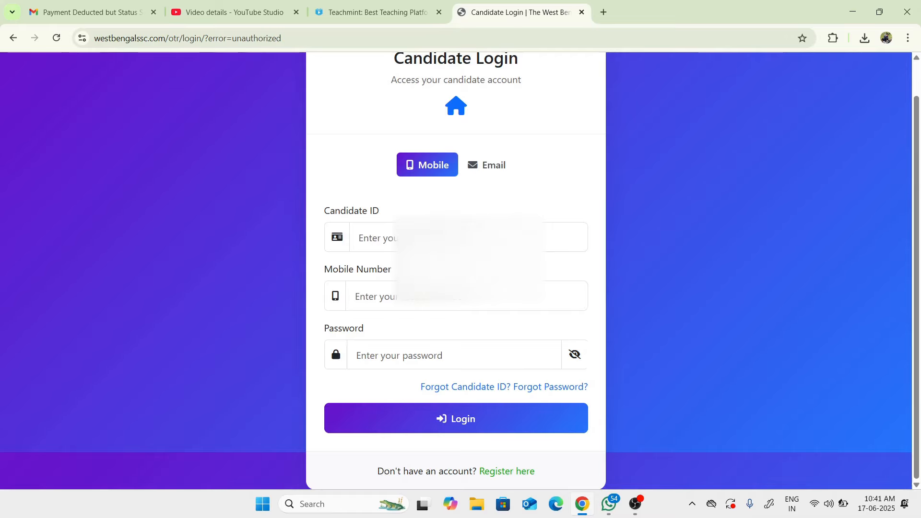
left_click(351, 207)
key("Down")
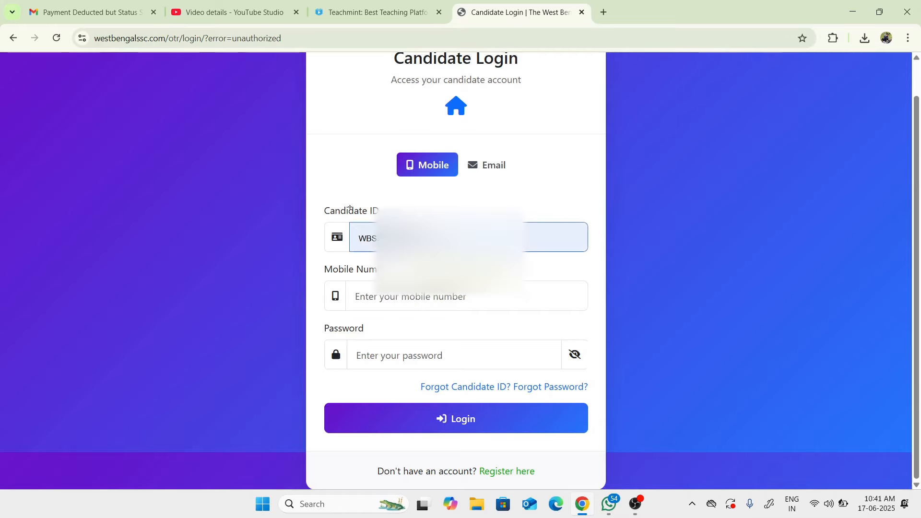
key("Down")
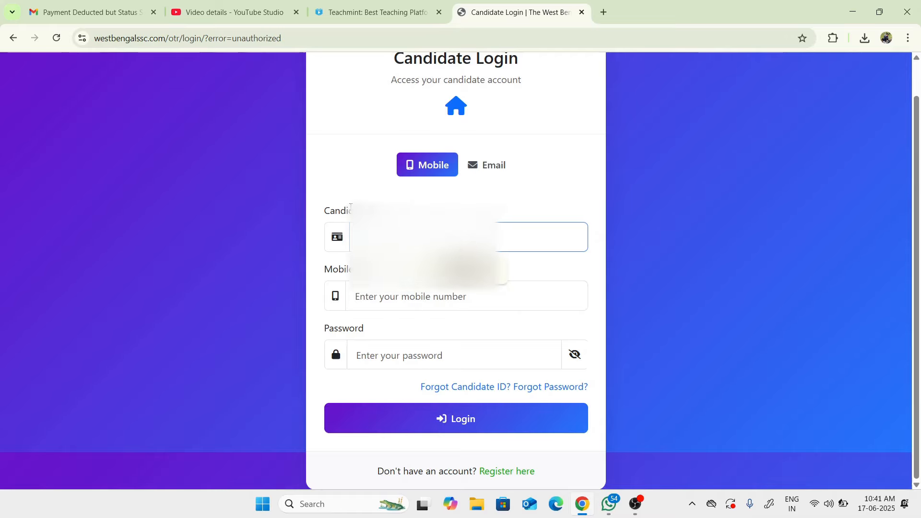
key("Tab")
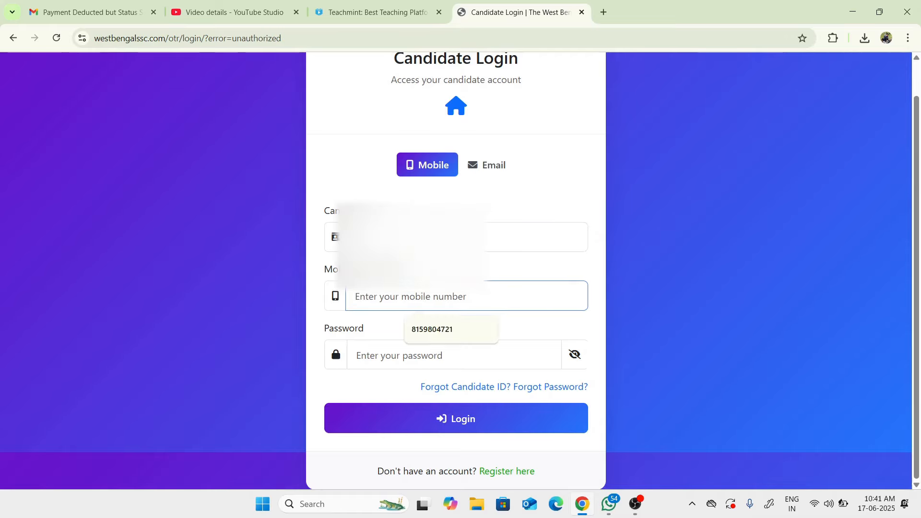
key("Tab")
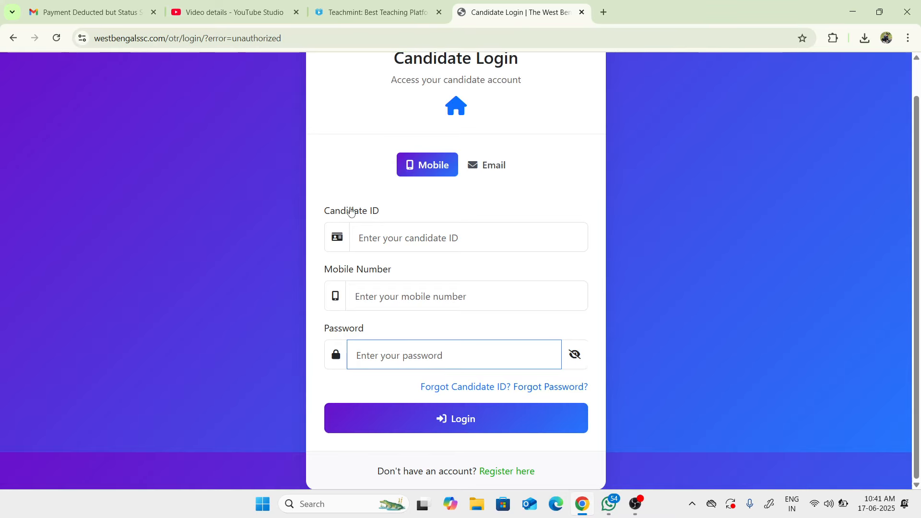
left_click(635, 504)
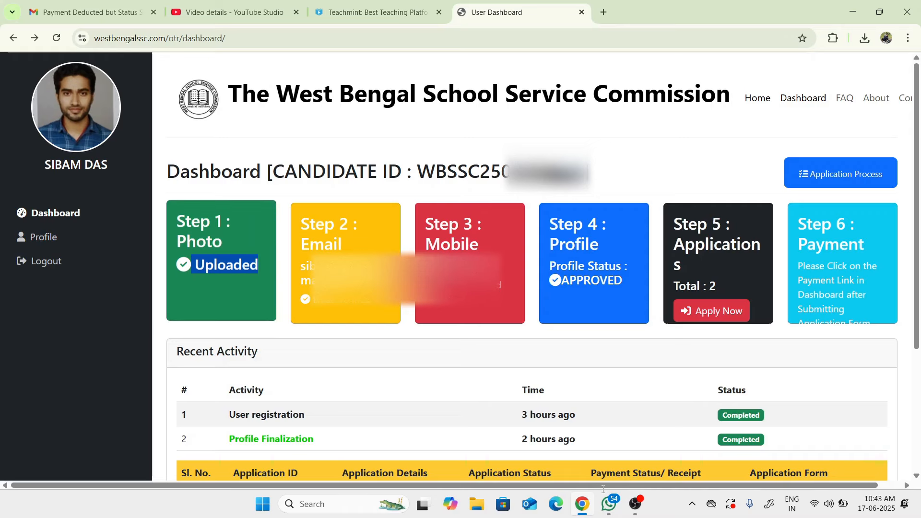
Review the six step cards, the recent activity and the applications table on the candidate dashboard.
right_click(206, 301)
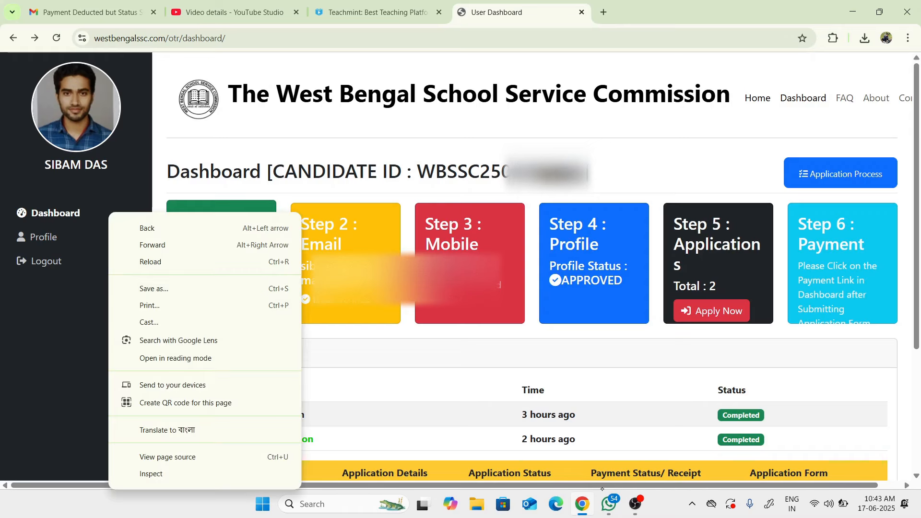
left_click(230, 195)
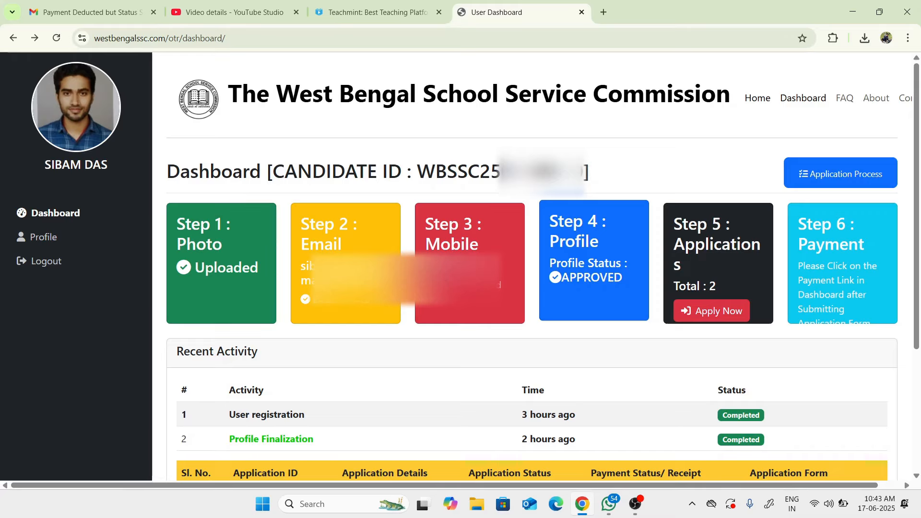
scroll(602, 488, "down", 1)
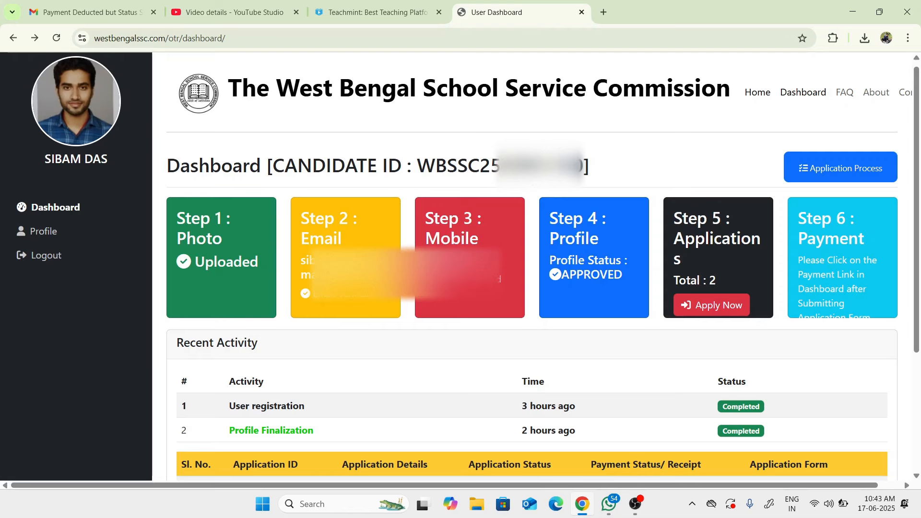
scroll(602, 489, "down", 1)
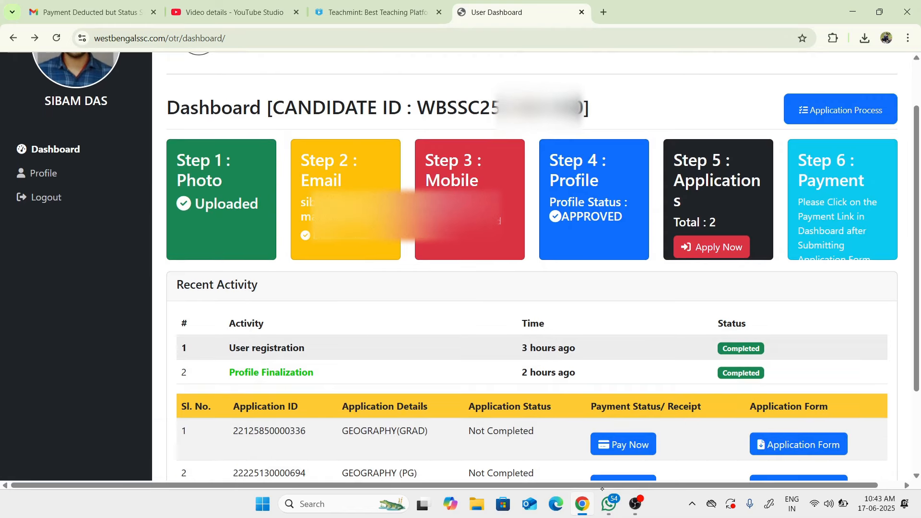
scroll(602, 488, "up", 1)
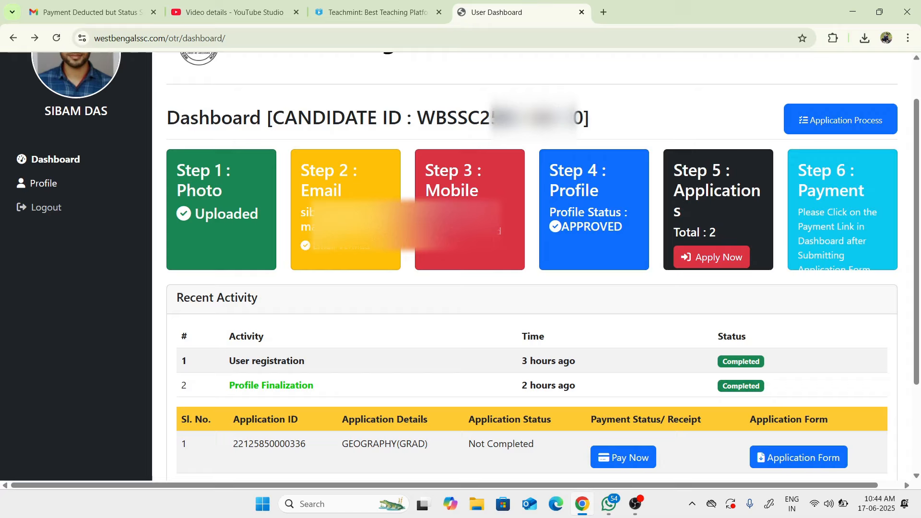
Open the candidate profile and review its personal information, academic qualifications and additional information.
left_click(623, 458)
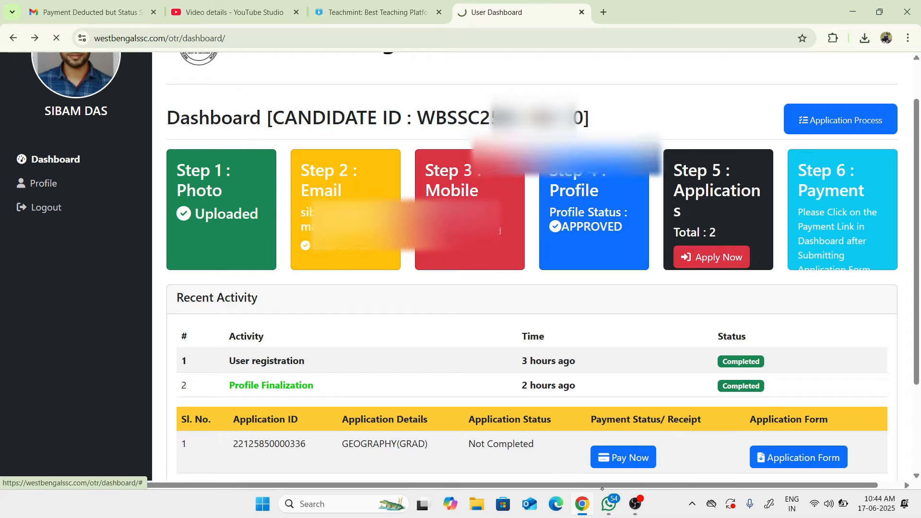
scroll(457, 271, "down", 2)
scroll(457, 271, "up", 1)
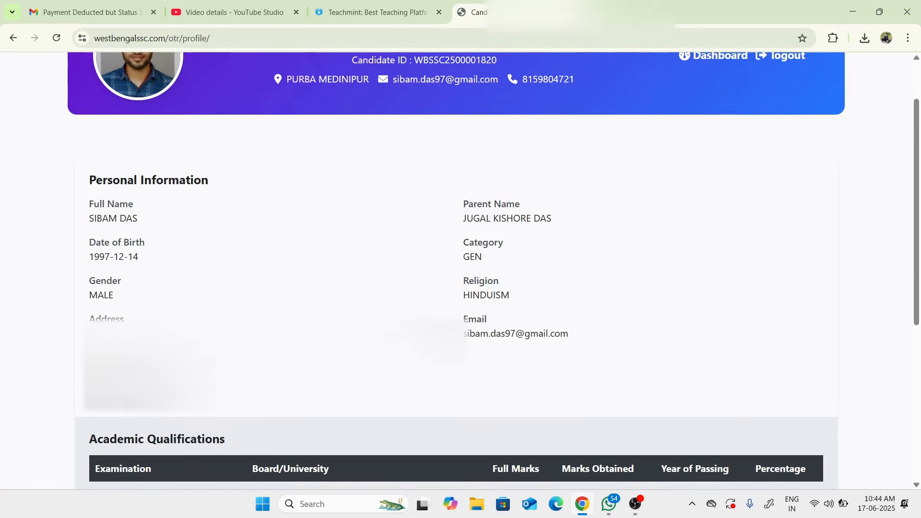
scroll(494, 272, "down", 1)
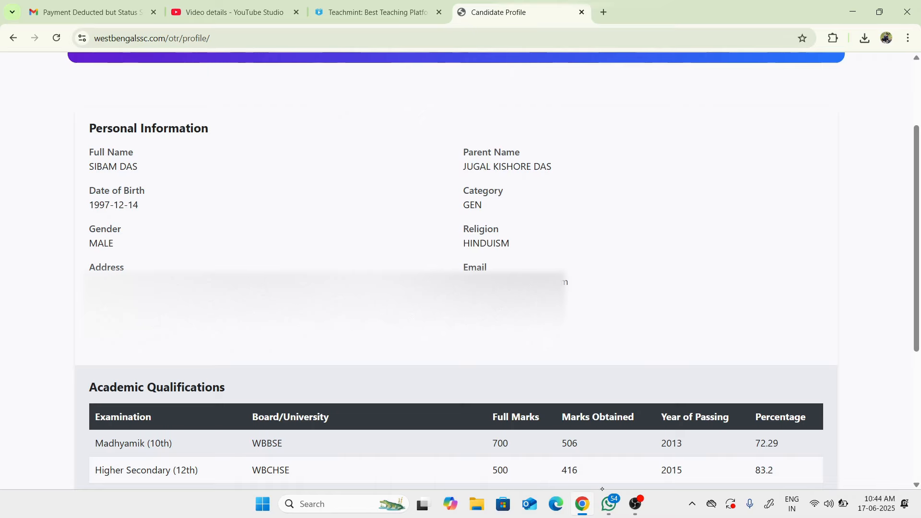
scroll(602, 490, "down", 2)
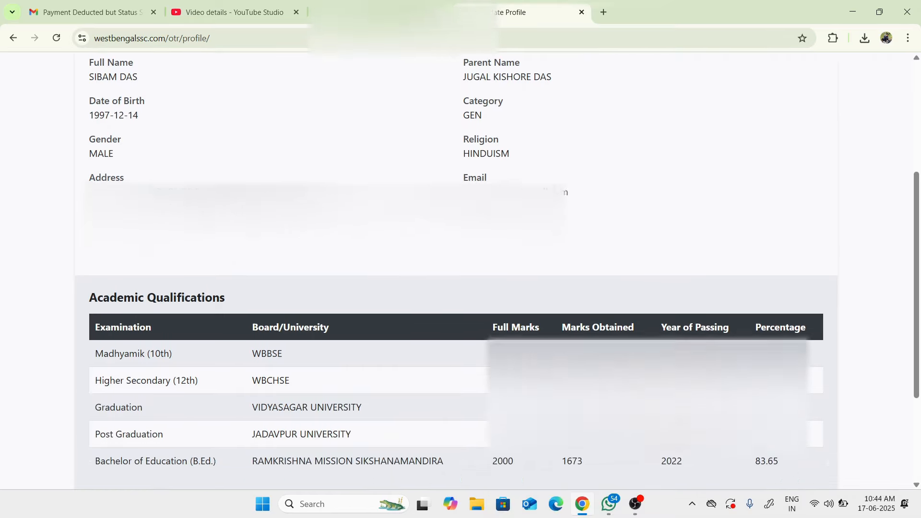
scroll(602, 490, "down", 3)
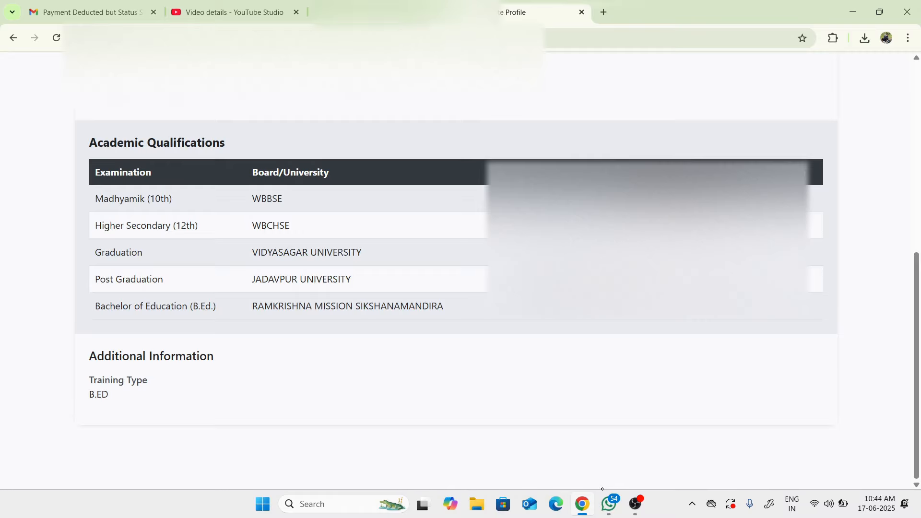
scroll(603, 489, "up", 8)
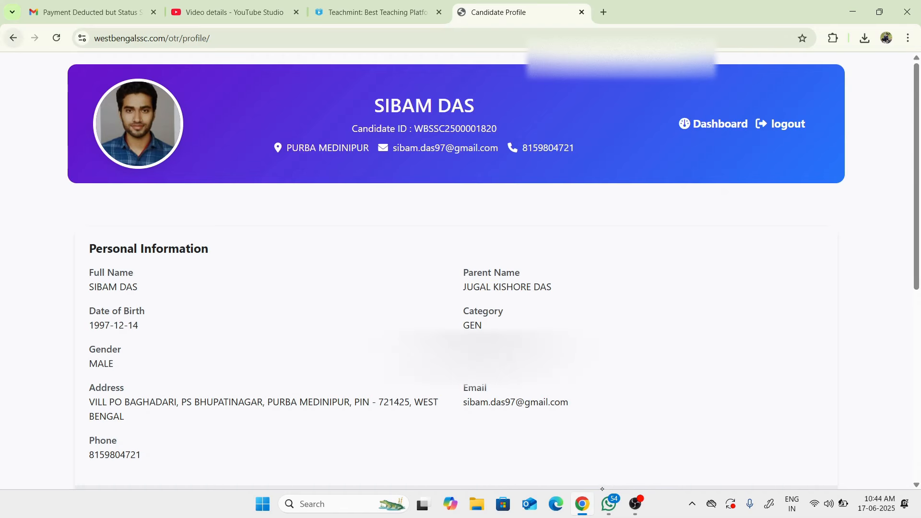
Return to the dashboard, then download and open the application form PDF of the first listed application.
key("alt+Left")
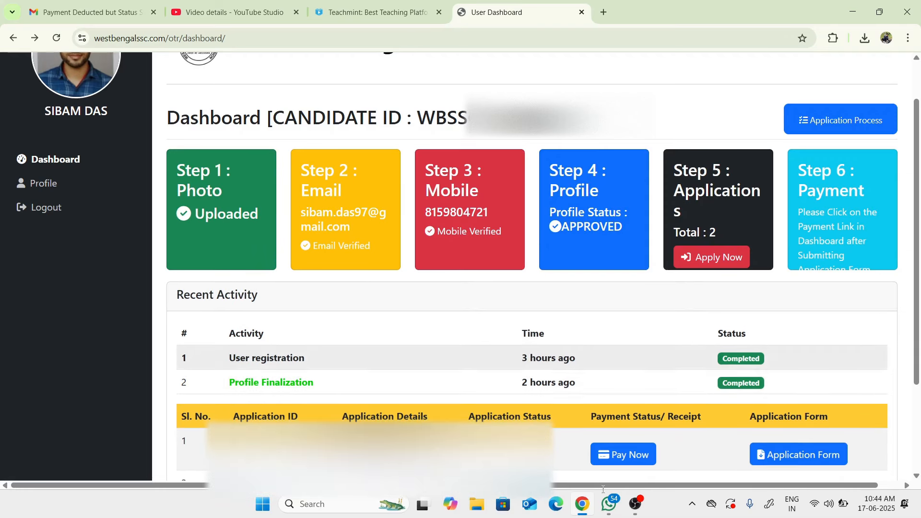
scroll(528, 288, "down", 1)
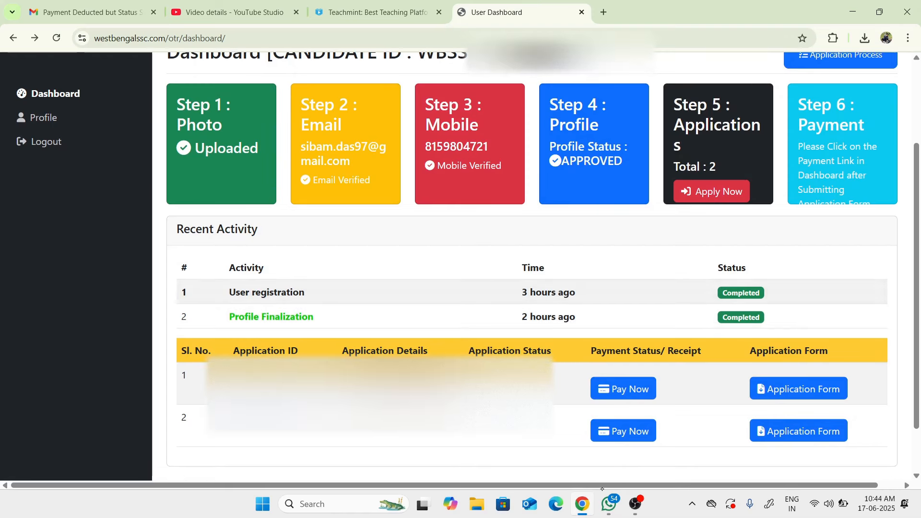
scroll(603, 489, "up", 1)
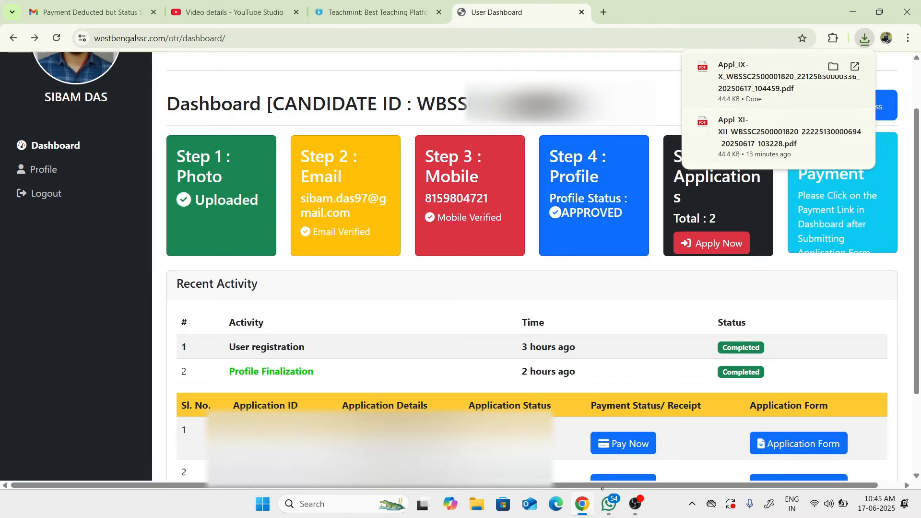
left_click(777, 77)
Examine the application form PDF, including the profile details, academic qualifications, declaration and the class level in its heading.
scroll(456, 288, "down", 15)
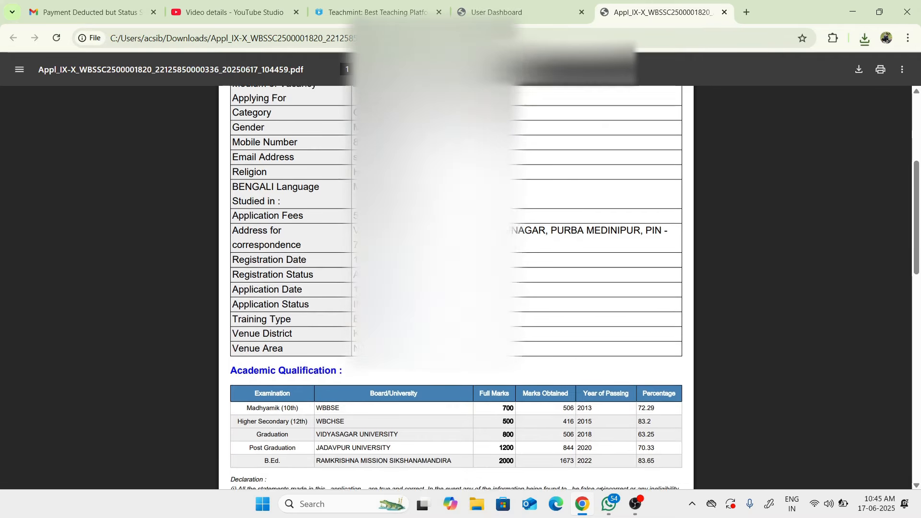
scroll(456, 288, "up", 1)
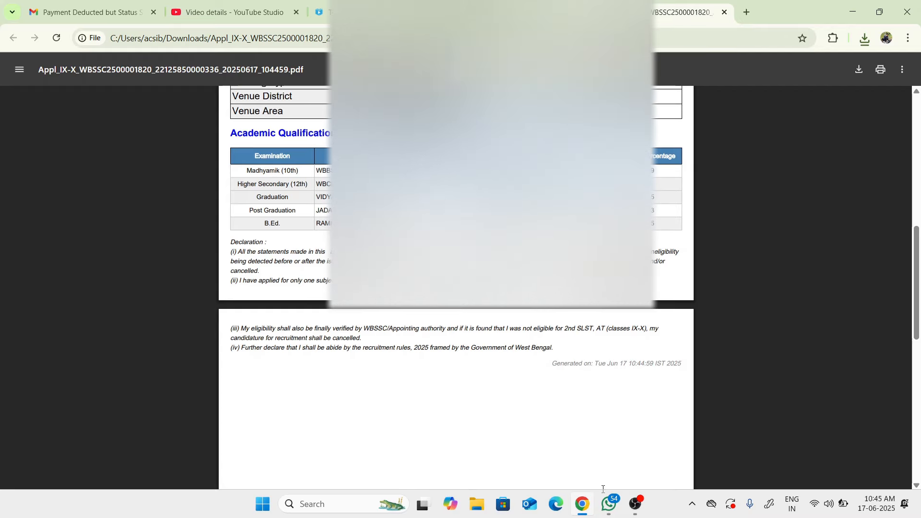
scroll(455, 288, "up", 1)
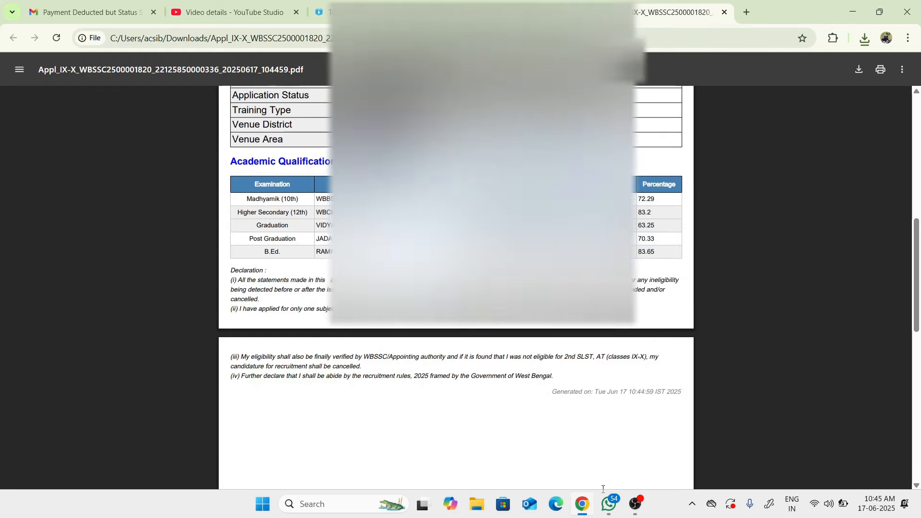
scroll(602, 489, "up", 10)
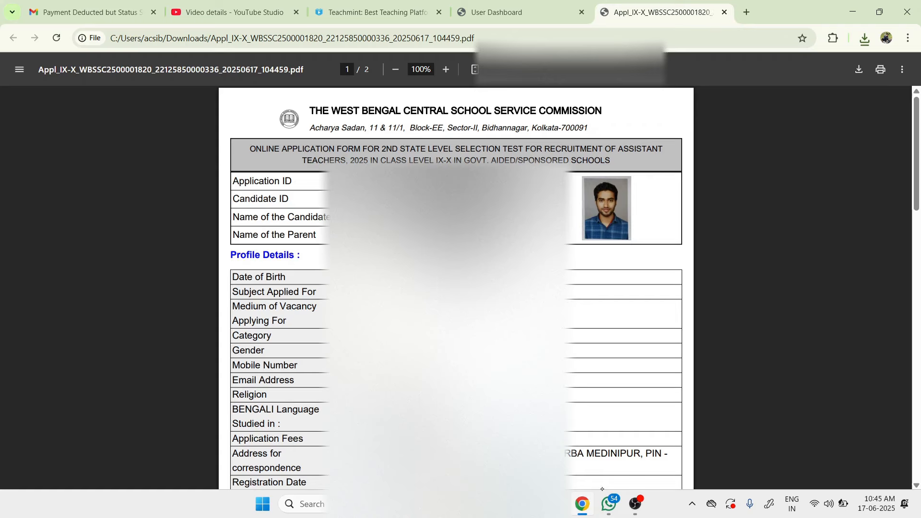
double_click(438, 160)
left_click(603, 489)
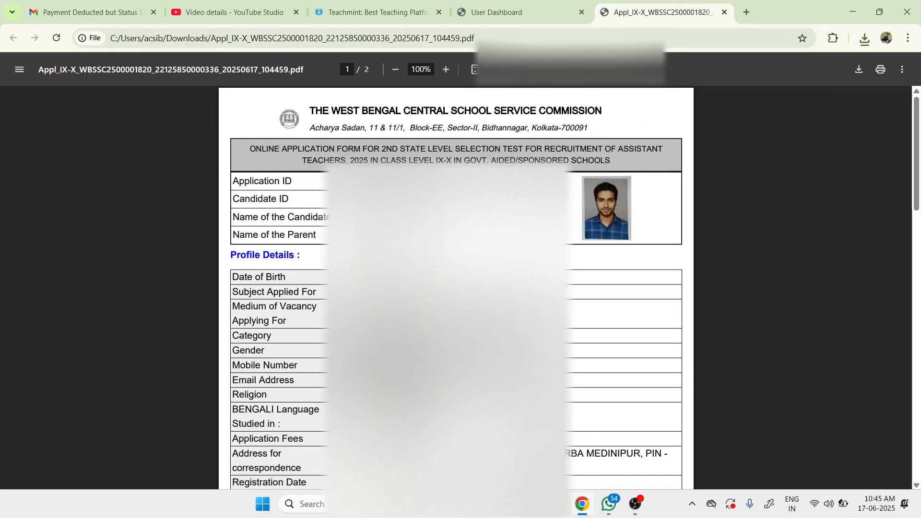
double_click(440, 159)
left_click(603, 489)
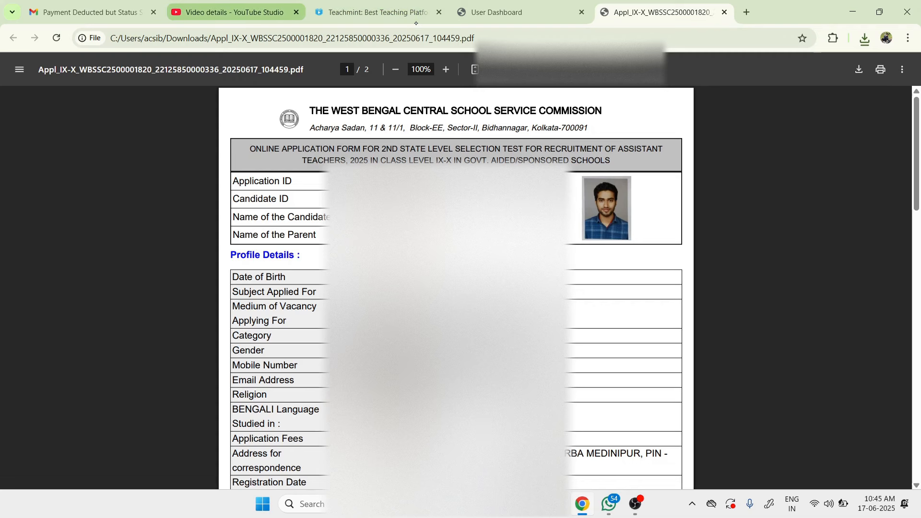
Start a new application from the dashboard and set its class level to Class Level IX-X.
left_click(497, 12)
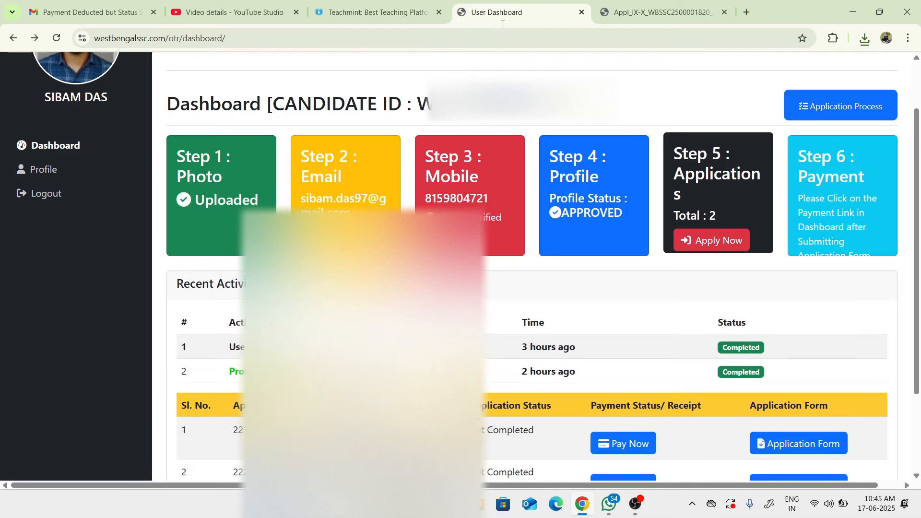
key("Return")
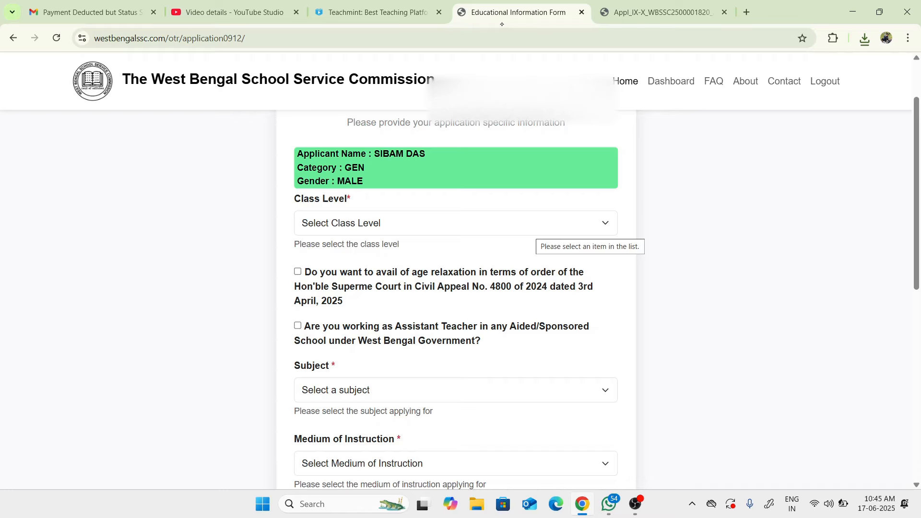
key("alt+Down")
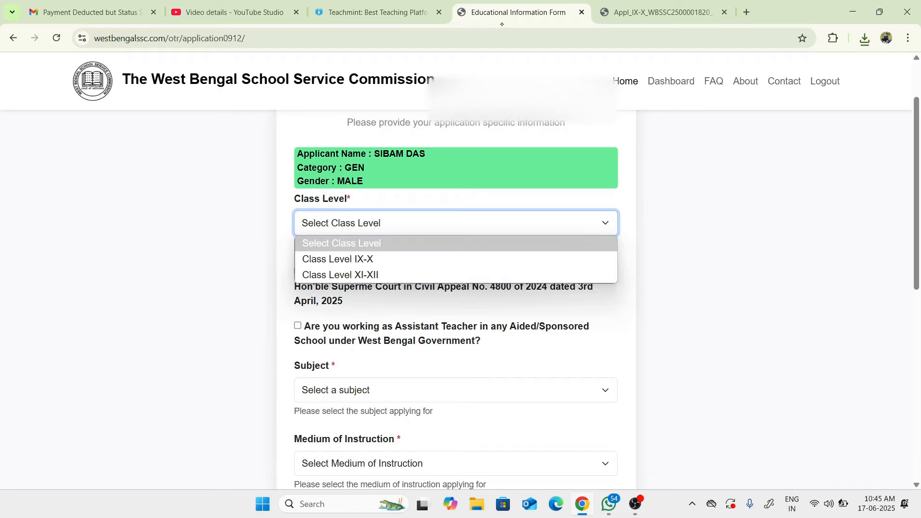
key("Down")
key("Down")
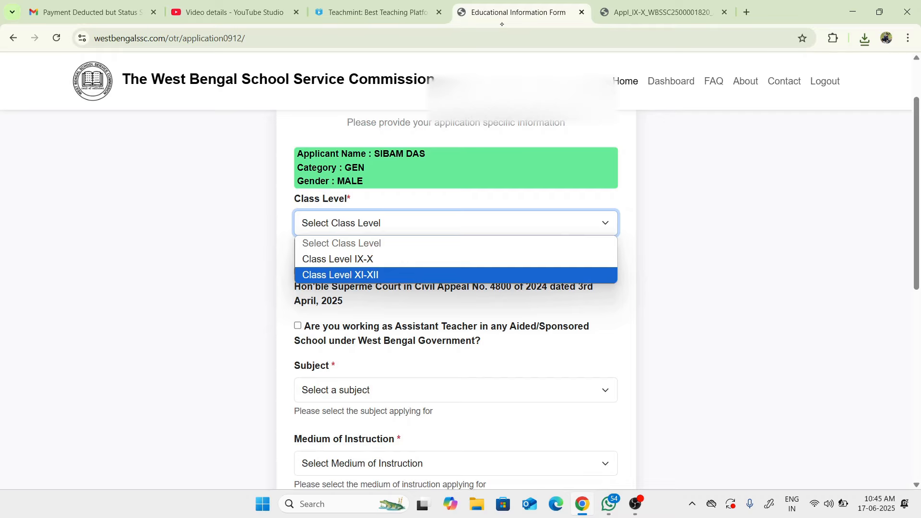
key("Up")
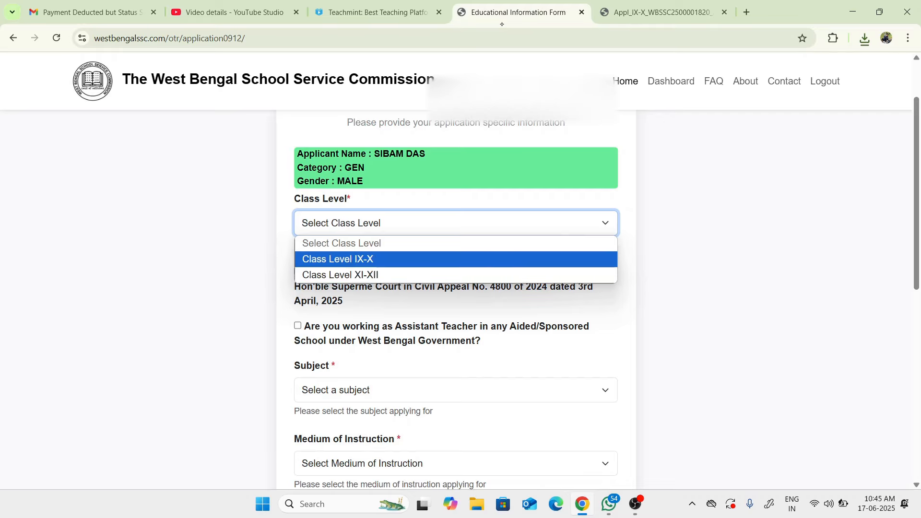
key("Down")
key("Up")
key("Return")
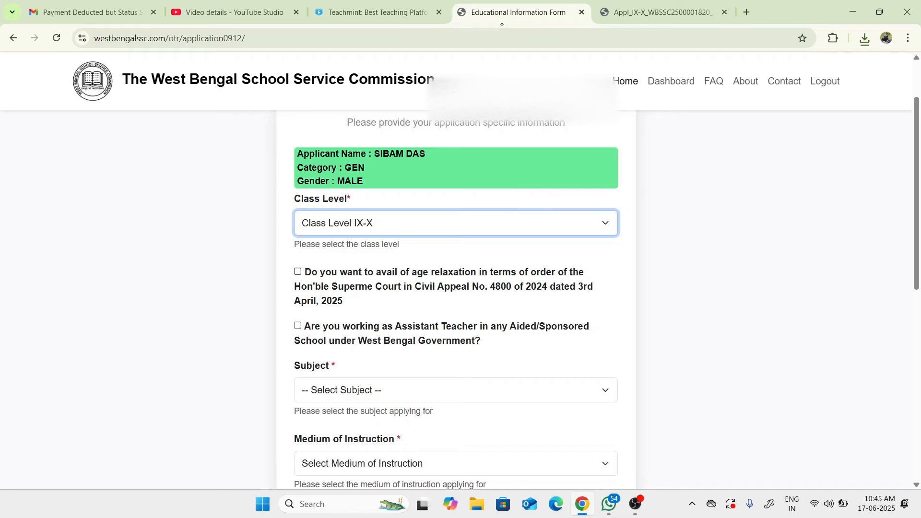
Enable the age relaxation option to show which details it requires, and clear it again.
key("Tab")
key("space")
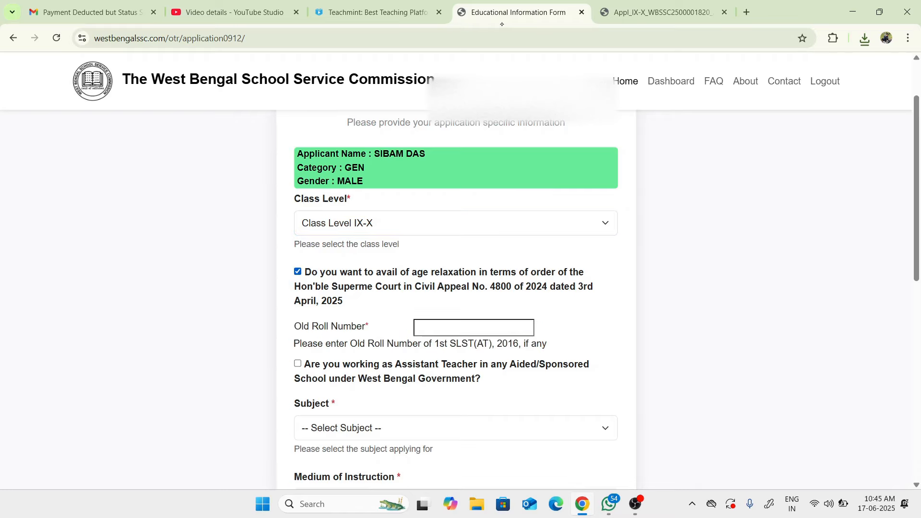
key("space")
Mark the applicant as working as Assistant Teacher in an Aided/Sponsored School under West Bengal Government.
key("Tab")
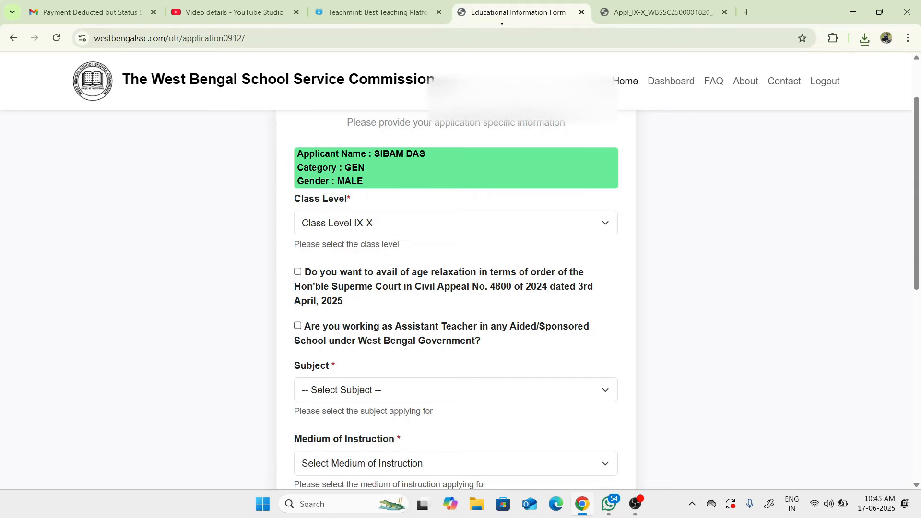
key("space")
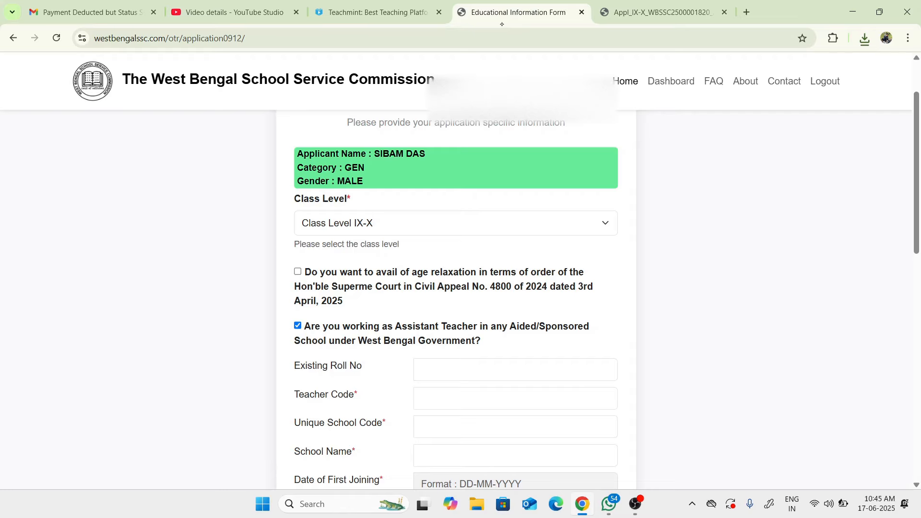
Review the employment details required of an Assistant Teacher and clear that option in the application.
key("Down")
key("Down")
key("Down")
key("Down")
key("Down")
key("Down")
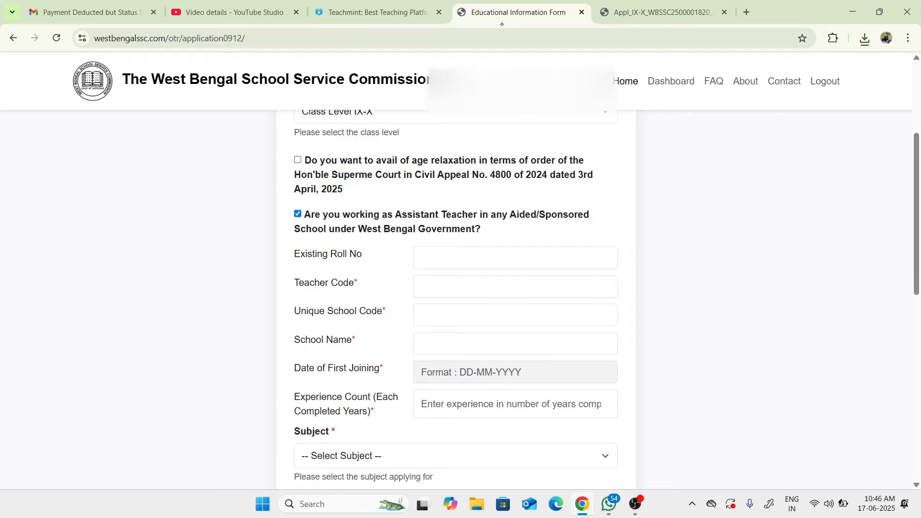
key("space")
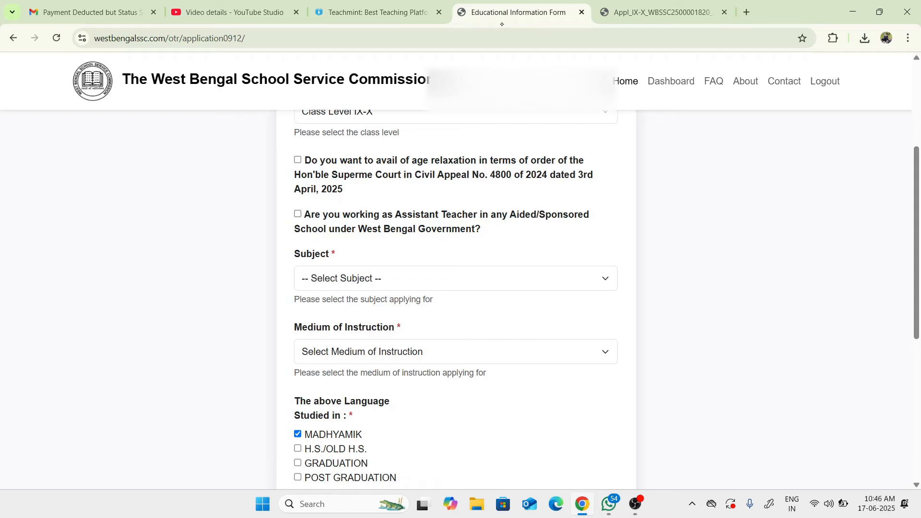
Set the subject being applied for to HISTORY(GRAD).
key("Tab")
key("alt+Down")
key("Down")
key("Down")
key("Down")
key("Down")
key("Down")
key("Down")
key("Up")
key("Up")
key("Up")
key("Up")
key("Up")
key("Return")
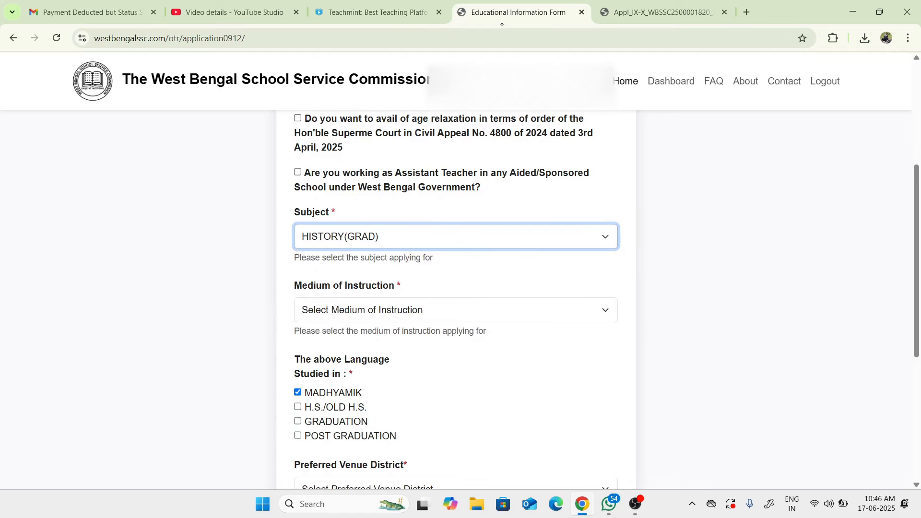
Set the medium of instruction to Bengali.
key("Tab")
key("alt+Down")
key("Down")
key("Down")
key("Down")
key("Up")
key("Up")
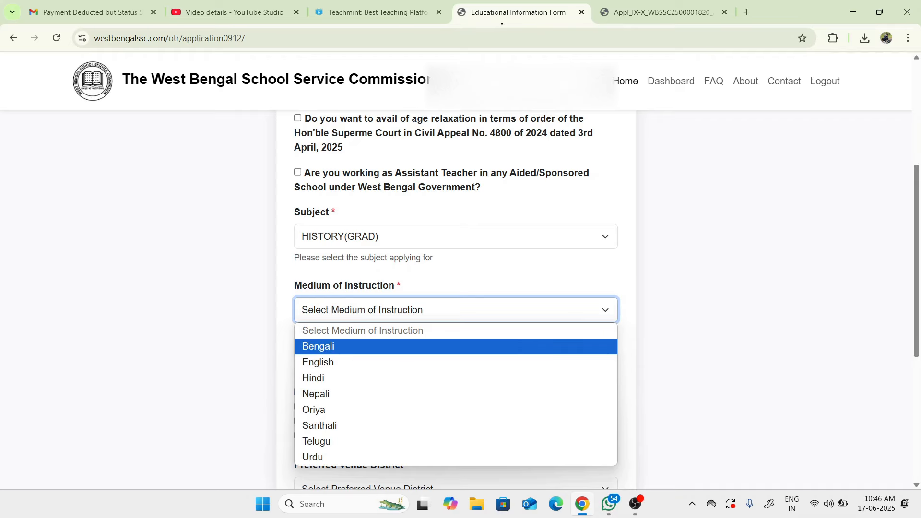
key("Return")
Mark the language as also studied in H.S./OLD H.S., GRADUATION and POST GRADUATION.
key("Tab")
key("Tab")
key("space")
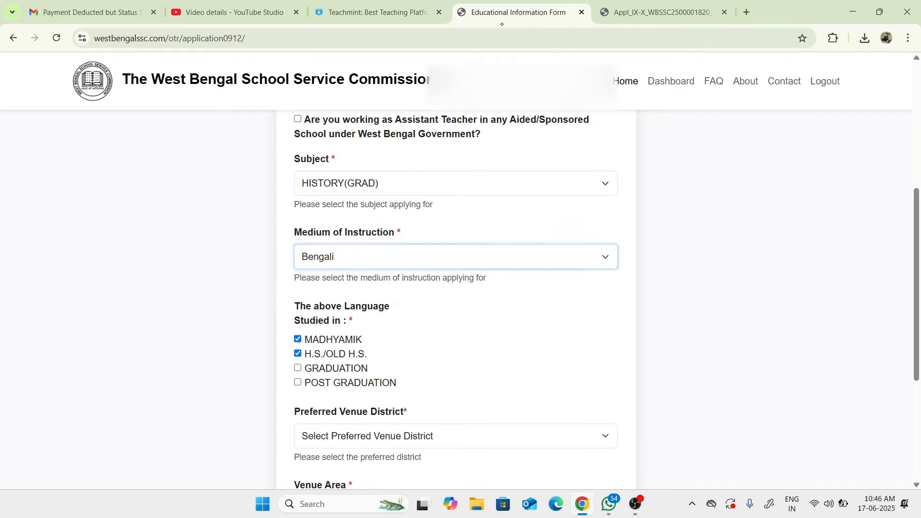
key("Tab")
key("space")
key("Tab")
key("space")
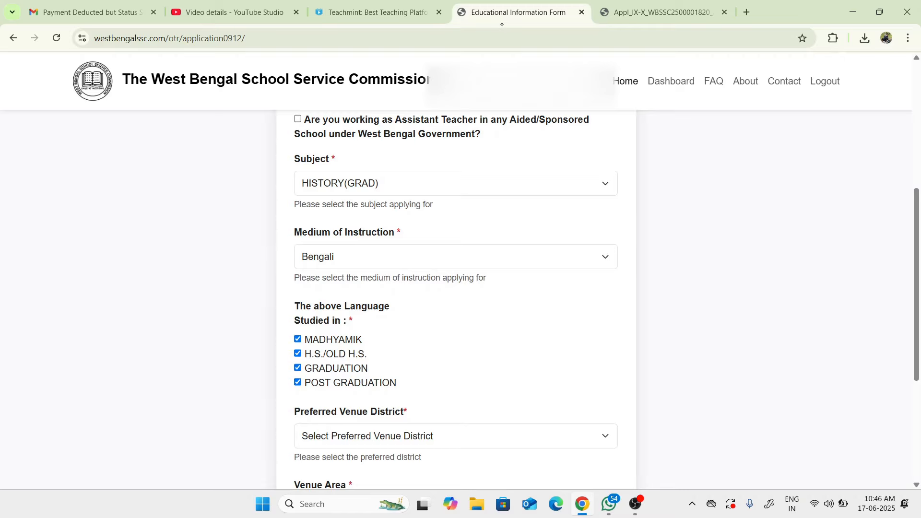
Set the preferred venue district to PURULIA and the venue area to JHALDA.
scroll(456, 297, "down", 2)
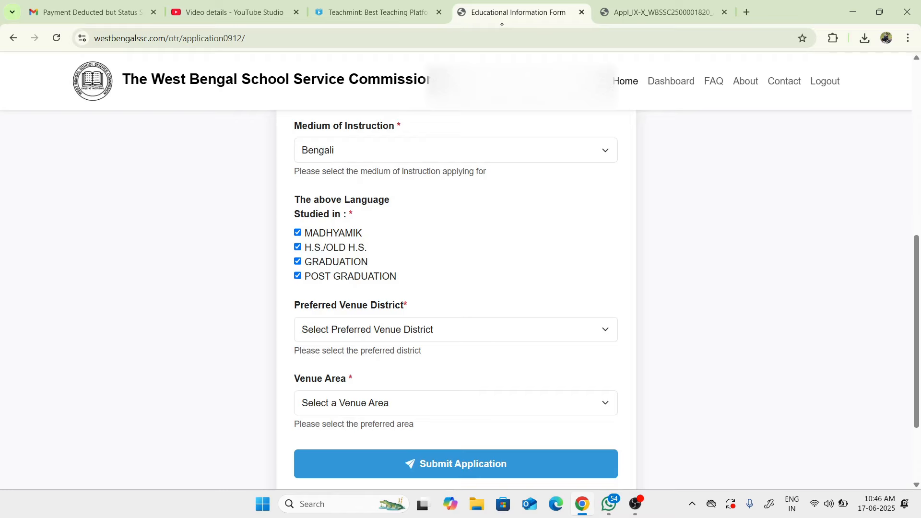
left_click(353, 326)
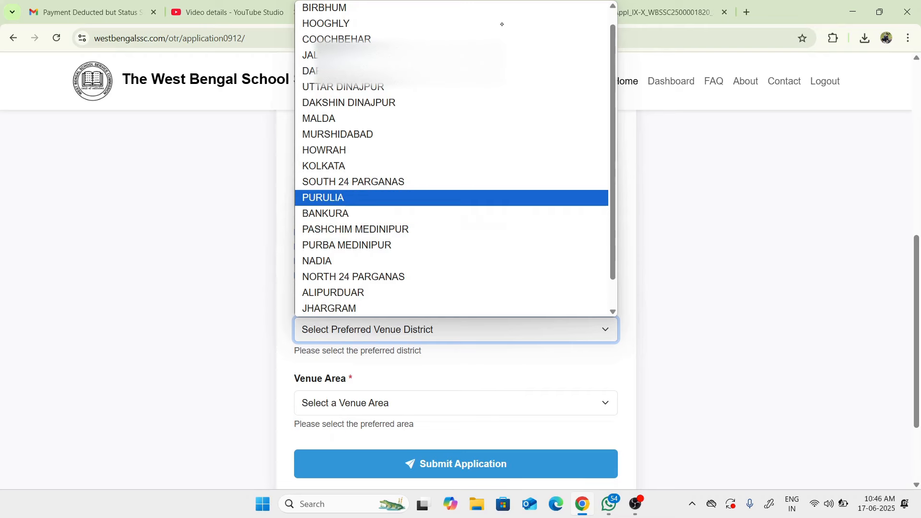
left_click(333, 198)
key("Tab")
key("space")
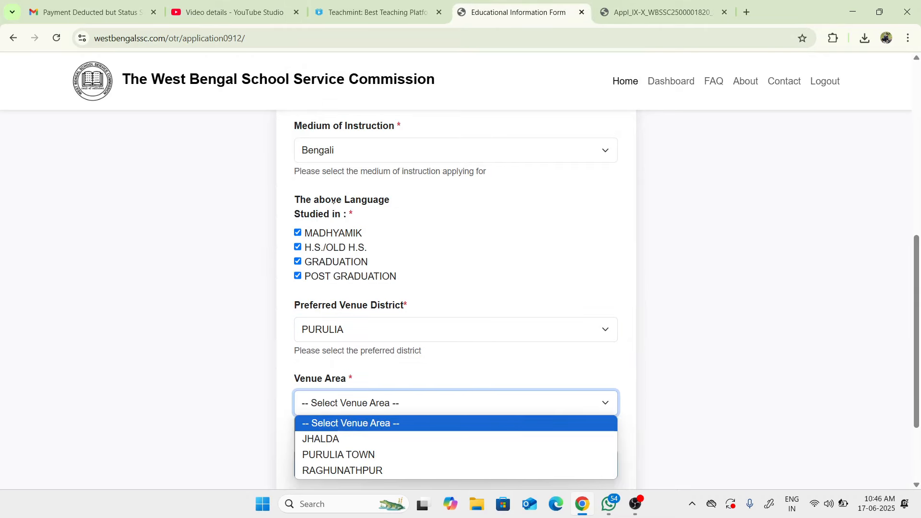
key("Down")
key("Return")
scroll(333, 202, "down", 2)
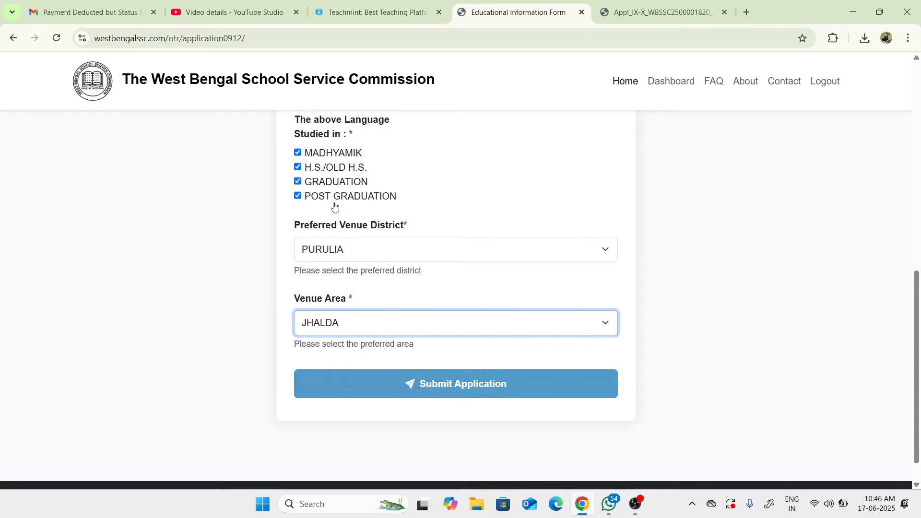
Bring up the submission confirmation, close it and review the class level, subject, medium, language and venue entries in the form.
key("Return")
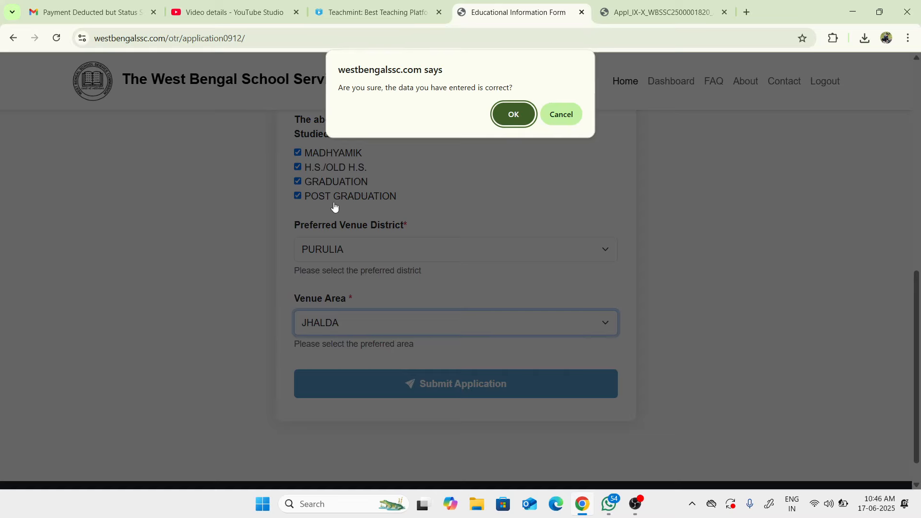
key("Return")
scroll(334, 203, "up", 6)
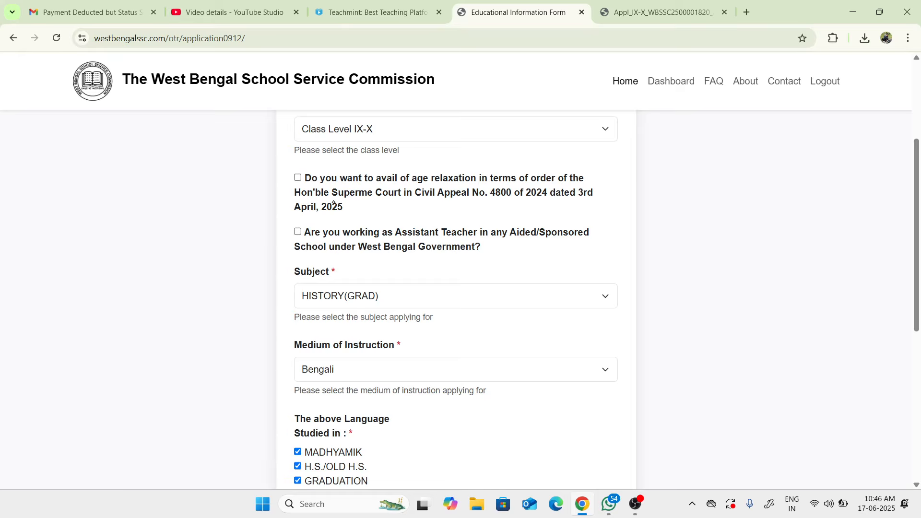
scroll(334, 204, "up", 2)
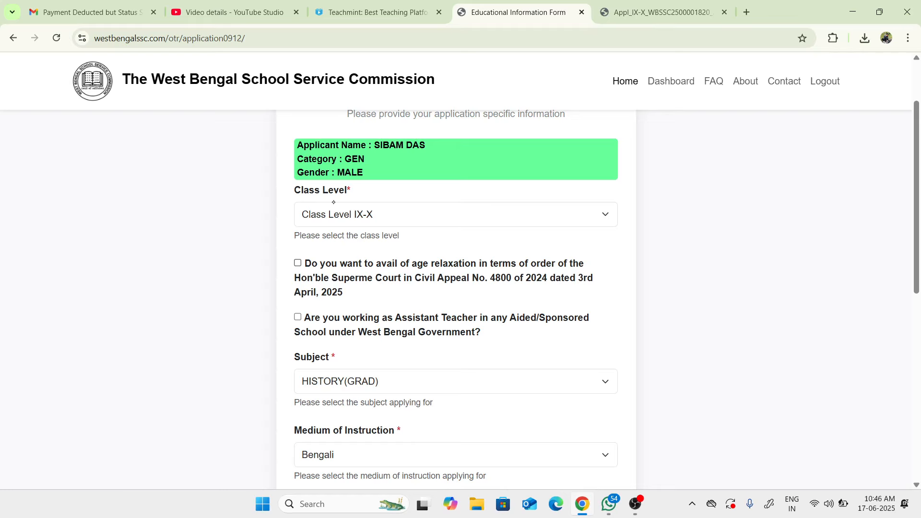
scroll(334, 202, "down", 1)
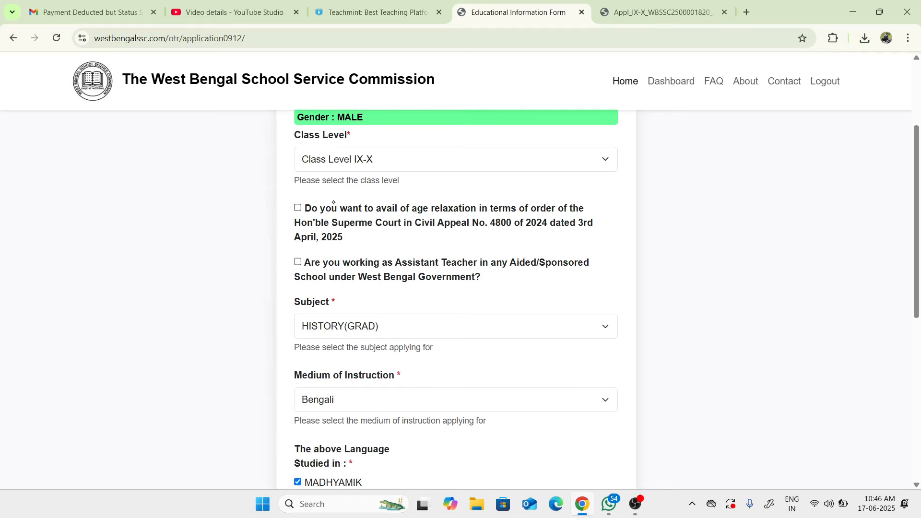
left_click(334, 202)
left_click(334, 202)
scroll(335, 202, "up", 2)
scroll(334, 202, "down", 4)
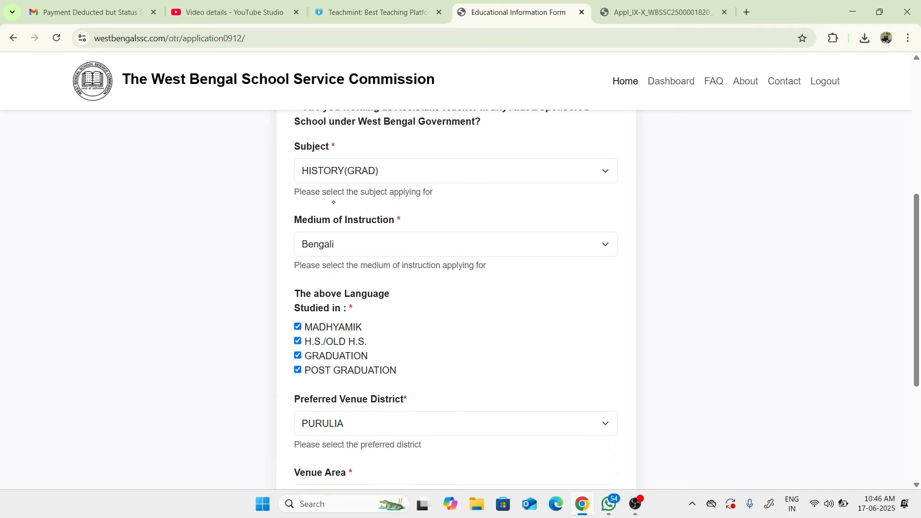
scroll(334, 203, "down", 4)
Submit the Class Level IX-X application and confirm that the entered data is correct.
key("Return")
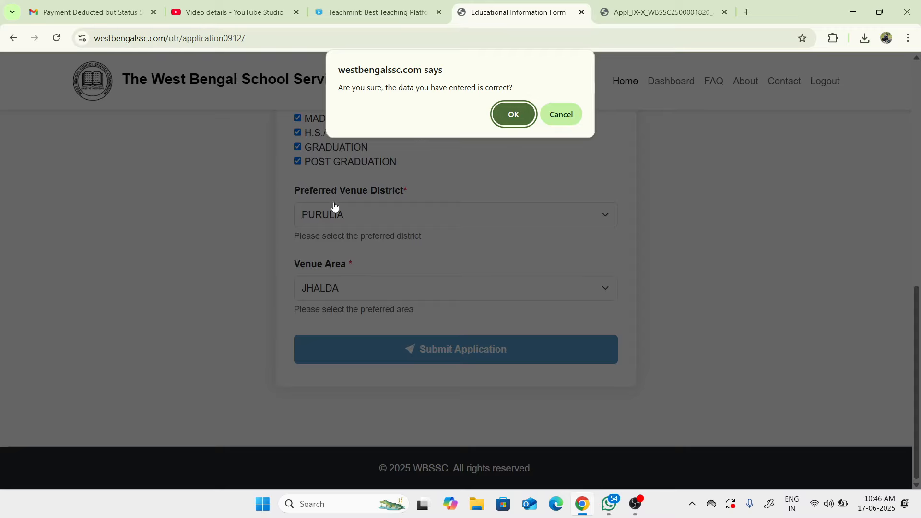
key("Return")
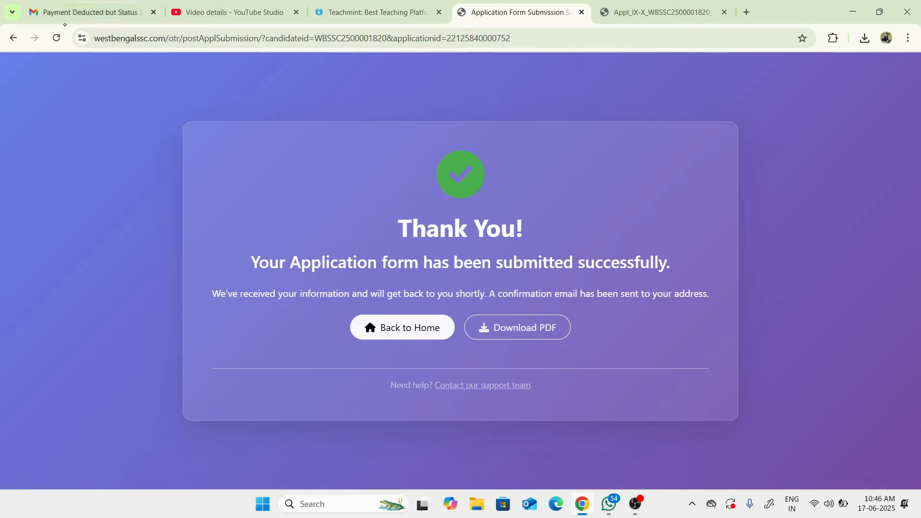
Leave the submitted application form and examine the fees details on the GEOGRAPHY (PG) application's payment page.
key("alt+Left")
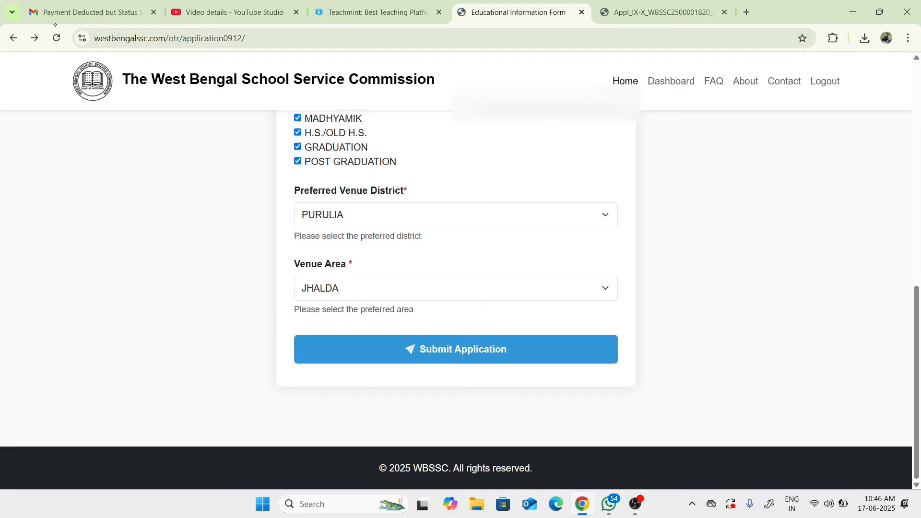
left_click(56, 29)
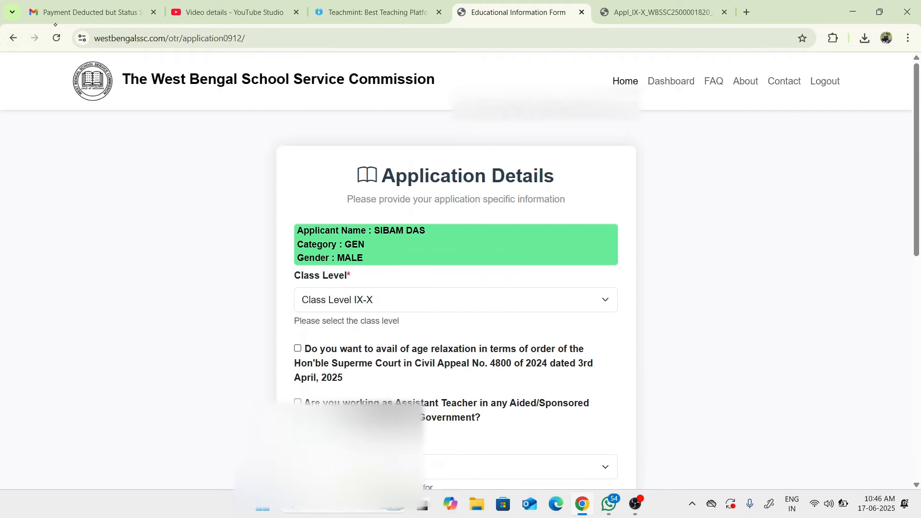
key("alt+Left")
scroll(576, 312, "down", 2)
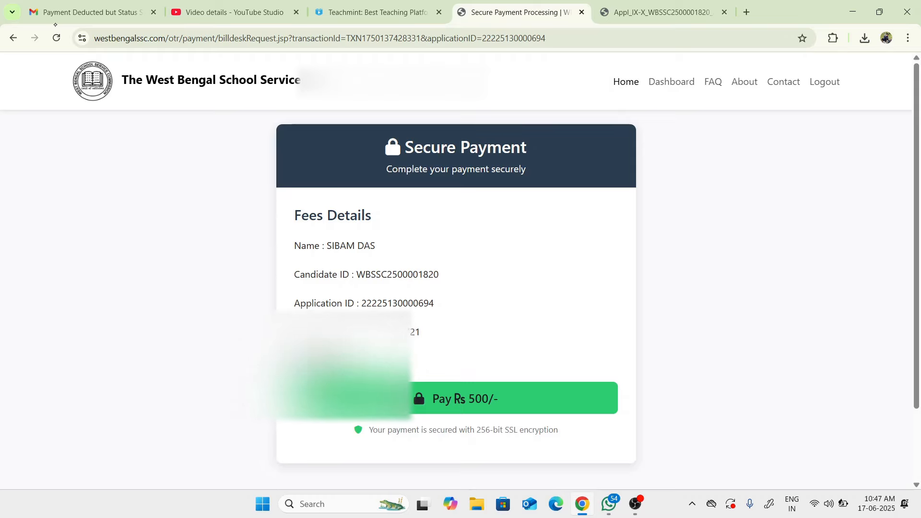
scroll(455, 287, "down", 1)
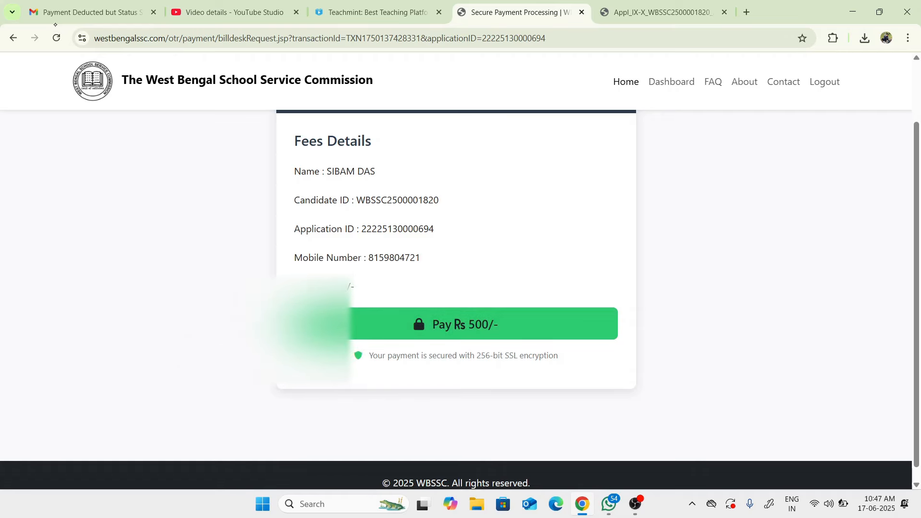
Open the Rs 500 payment for the GEOGRAPHY(GRAD) application from the dashboard and show its QR payment method.
key("alt+Left")
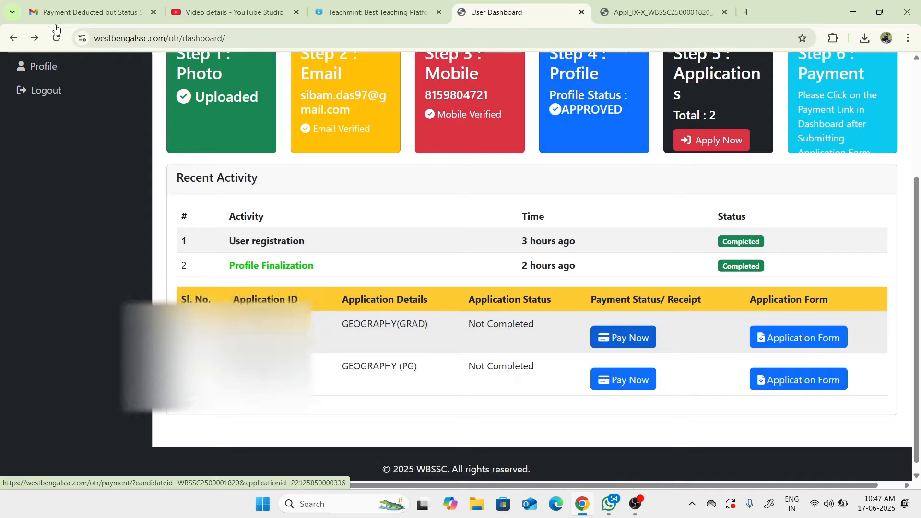
left_click(623, 337)
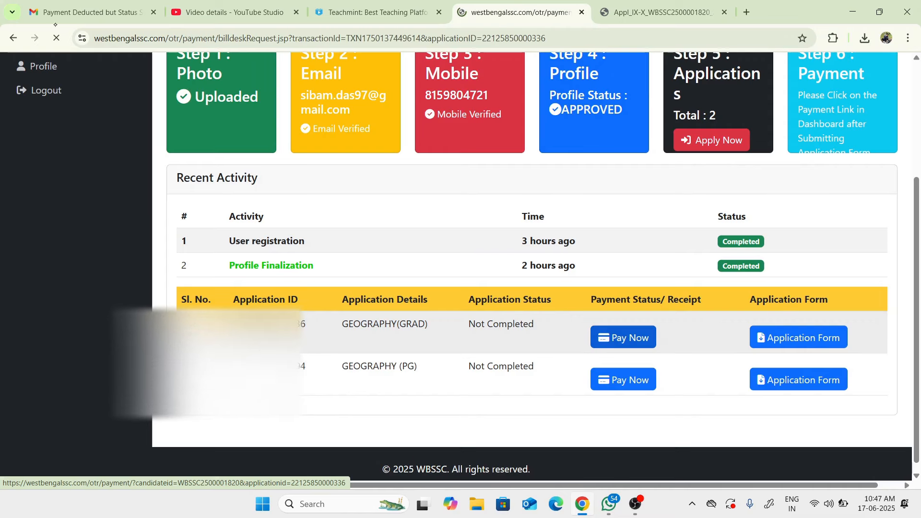
left_click(456, 399)
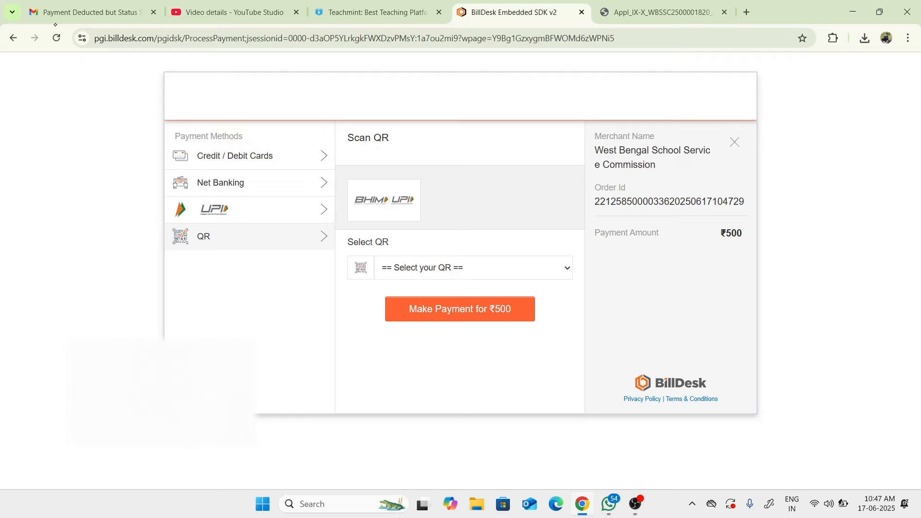
View the sent Gmail message about the deducted payment and go back from the payment gateway to the applicant dashboard.
left_click(105, 22)
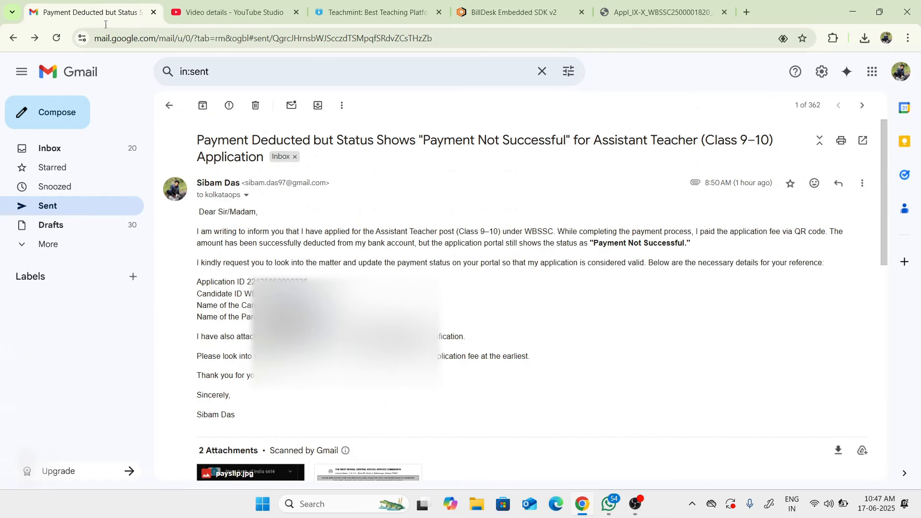
left_click(523, 4)
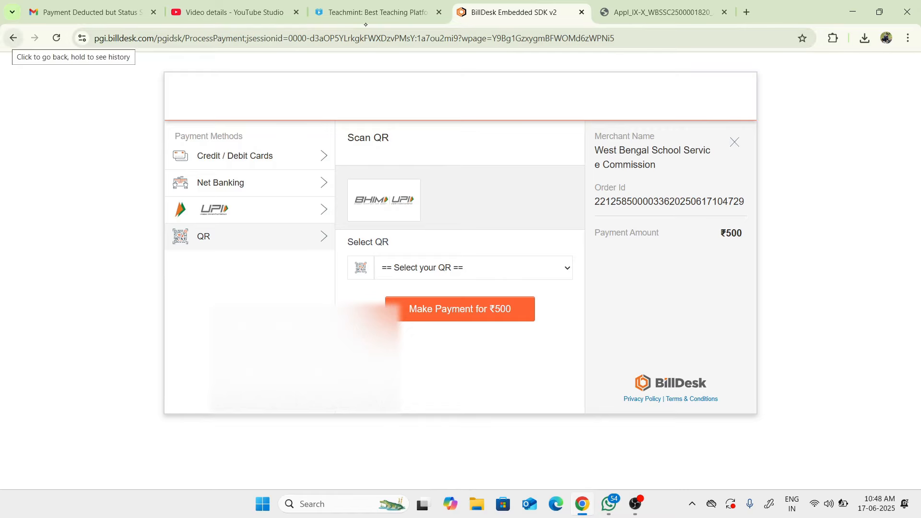
key("alt+Left")
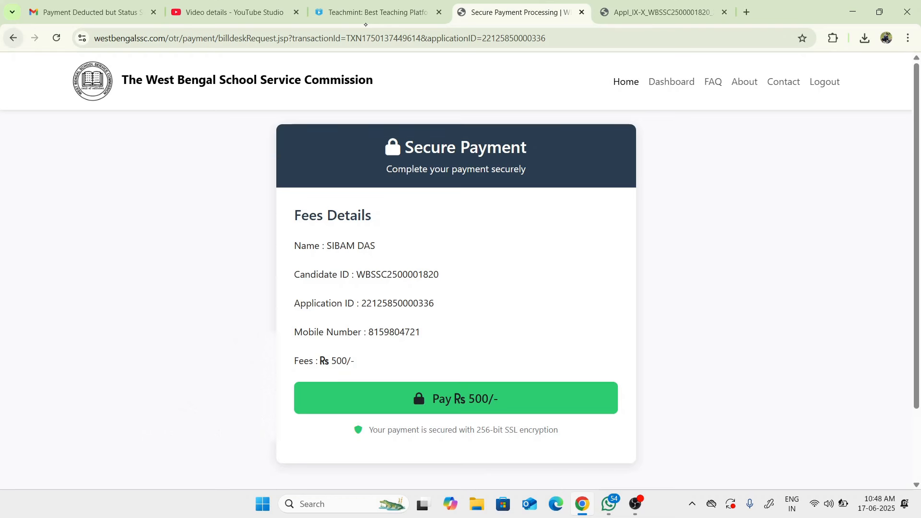
key("alt+Left")
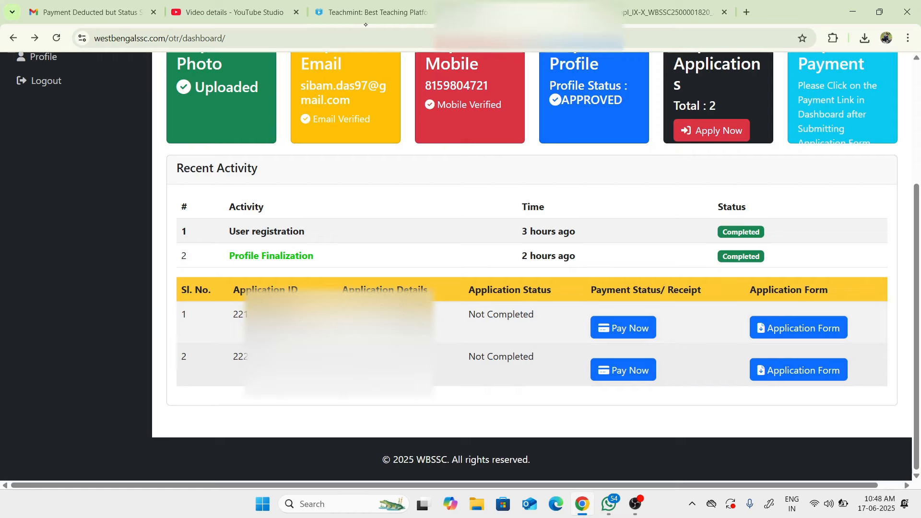
Start another application from the dashboard and set its class level to Class Level XI-XII.
key("Home")
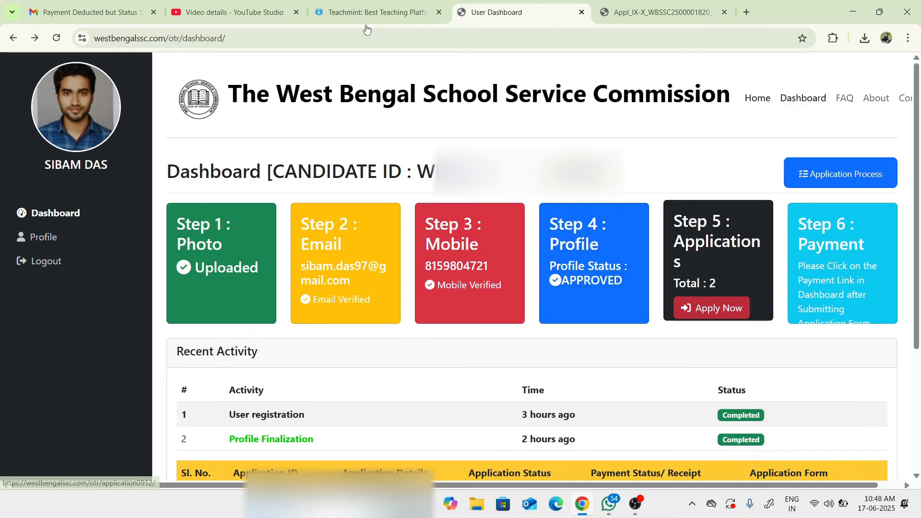
key("Return")
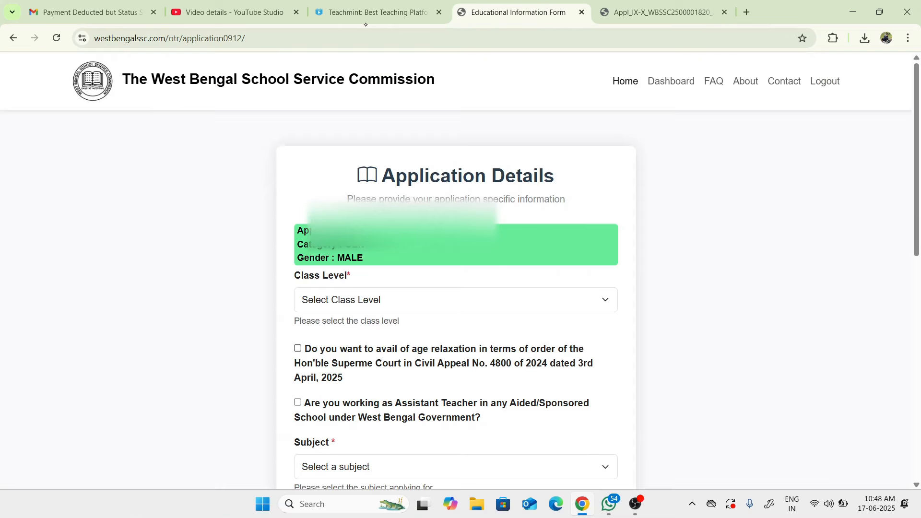
scroll(456, 298, "down", 3)
left_click(456, 166)
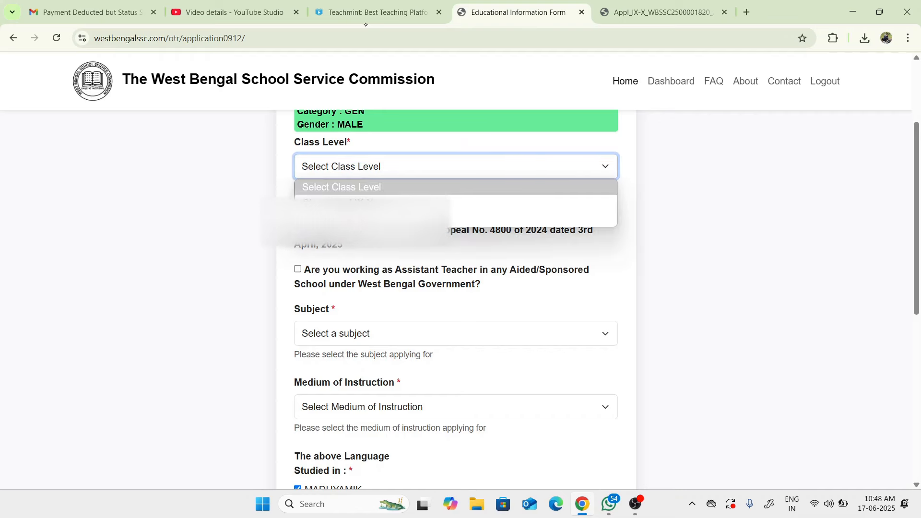
left_click(366, 219)
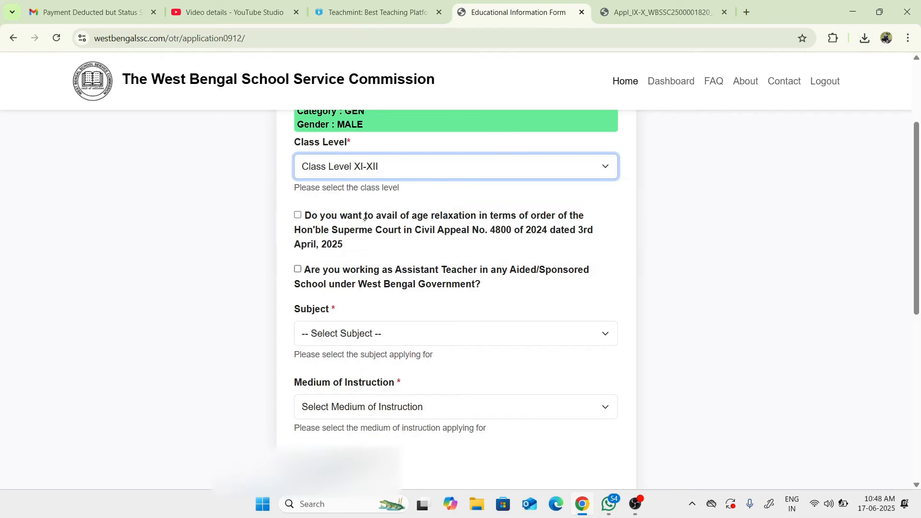
In the Class Level XI-XII application, mark the language as also studied in H.S./OLD H.S., GRADUATION and POST GRADUATION.
left_click(456, 334)
scroll(364, 221, "down", 3)
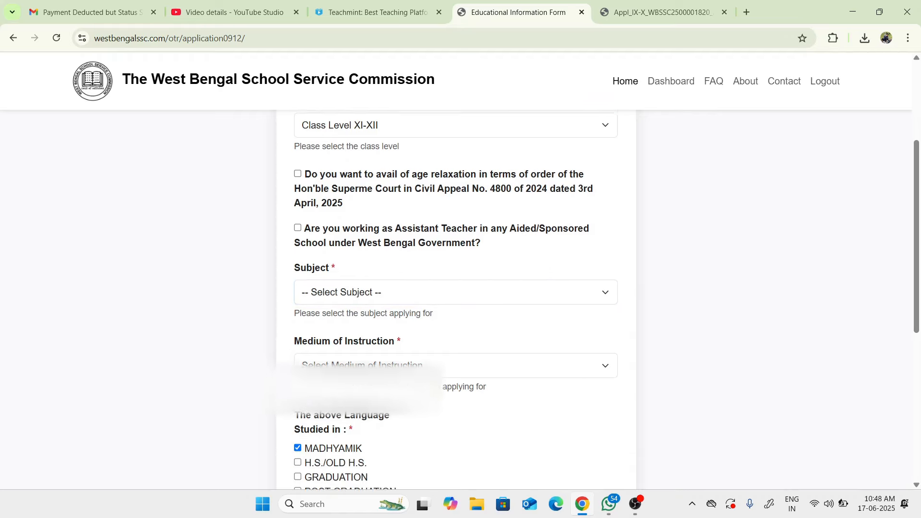
scroll(365, 221, "down", 1)
left_click(298, 344)
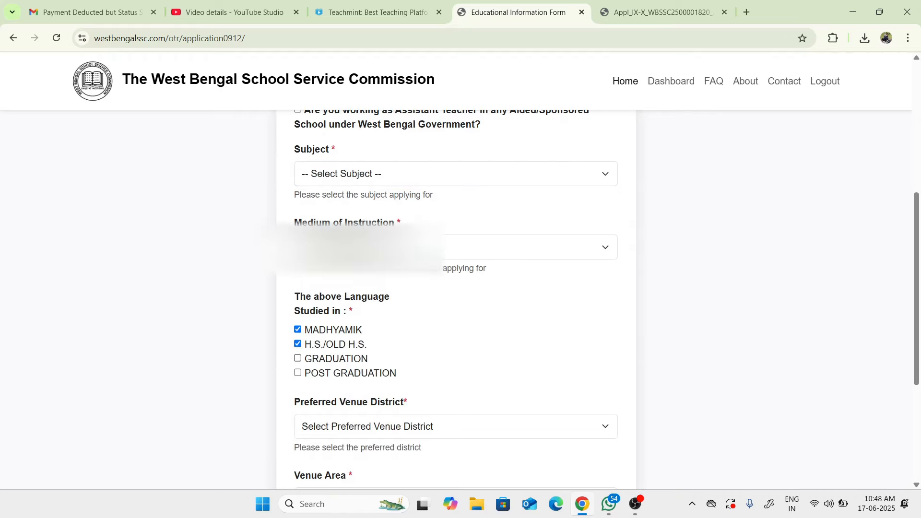
left_click(298, 358)
left_click(297, 372)
scroll(365, 219, "down", 2)
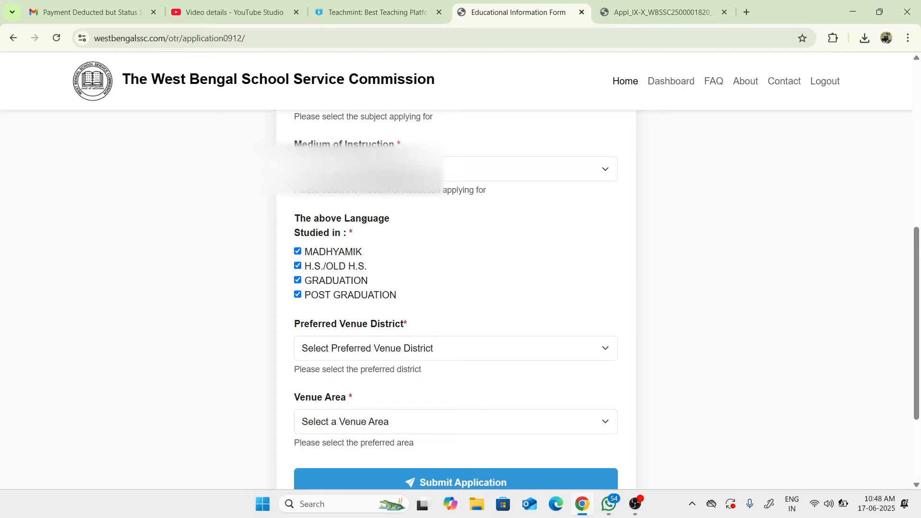
Look over the venue and class level fields of the Class Level XI-XII form and go back to the applicant dashboard without submitting.
scroll(365, 219, "down", 2)
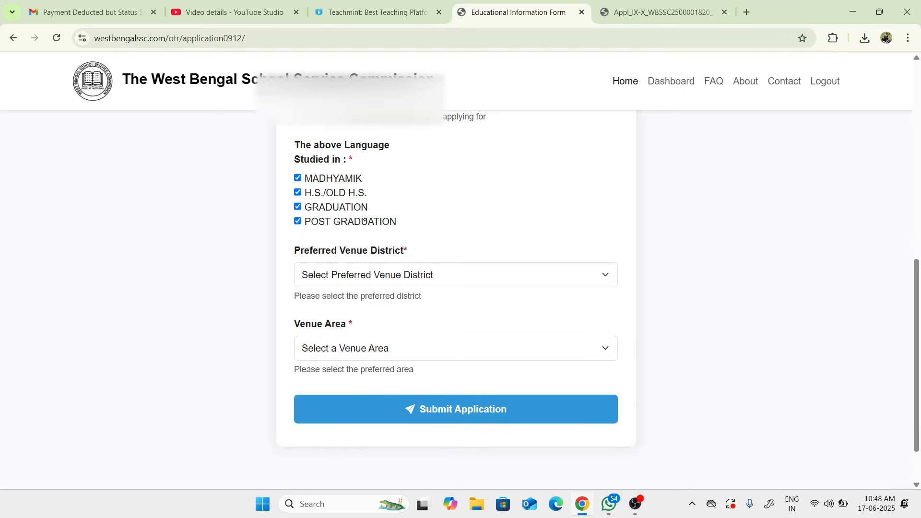
scroll(365, 222, "up", 8)
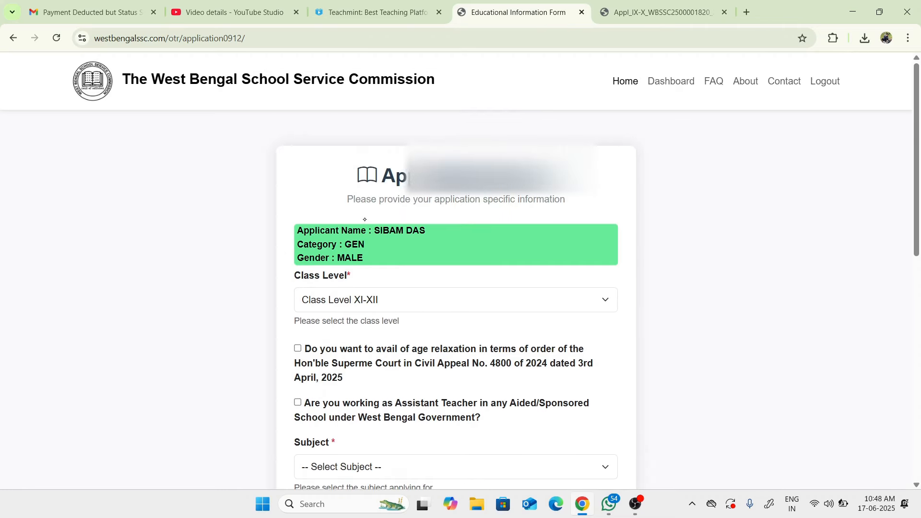
key("alt+Left")
scroll(365, 219, "down", 3)
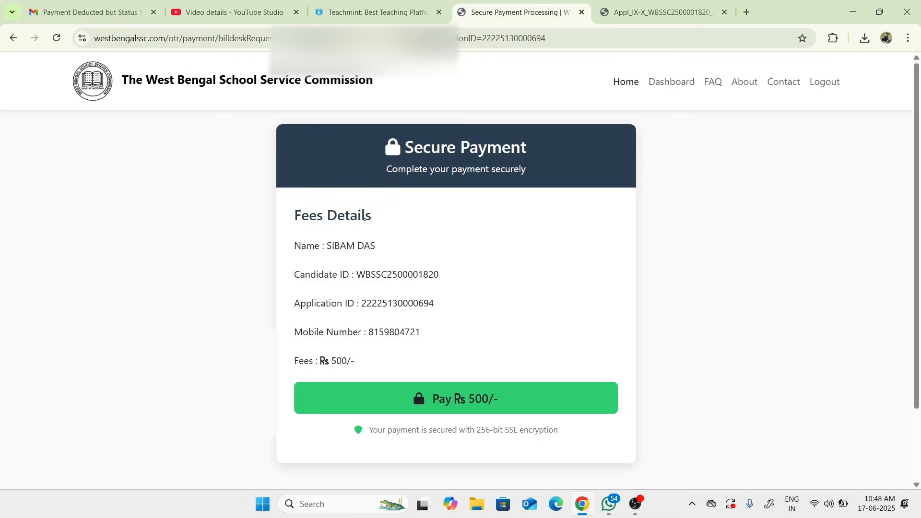
key("alt+Left")
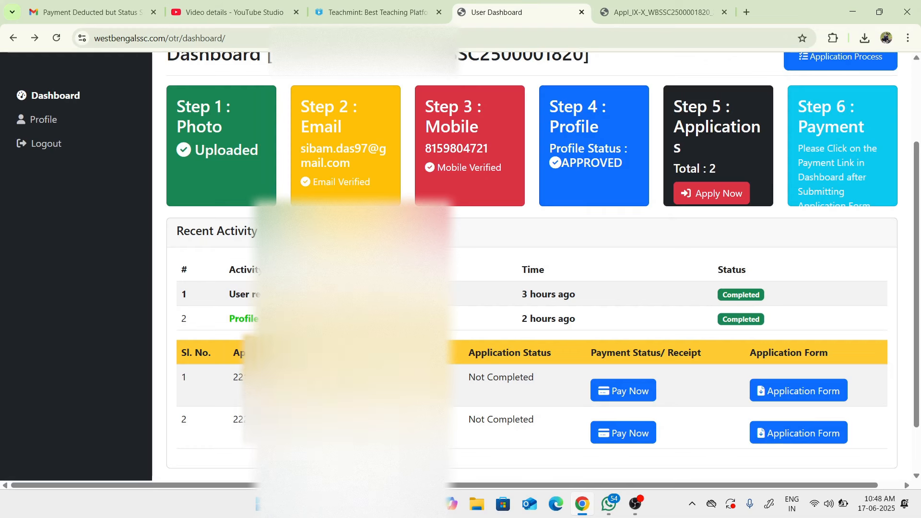
Review the dashboard's step cards and application list, and view the downloaded Class IX-X application form PDF.
scroll(365, 219, "up", 1)
scroll(364, 219, "up", 1)
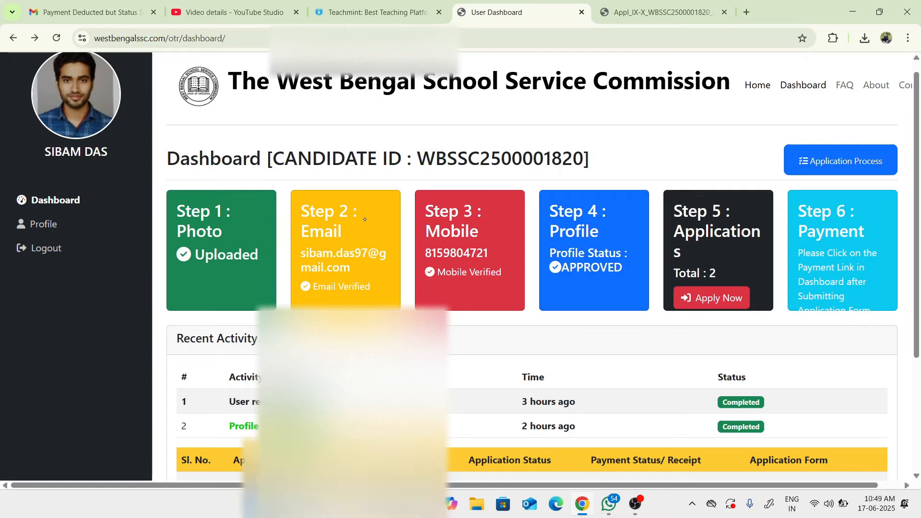
scroll(365, 219, "down", 1)
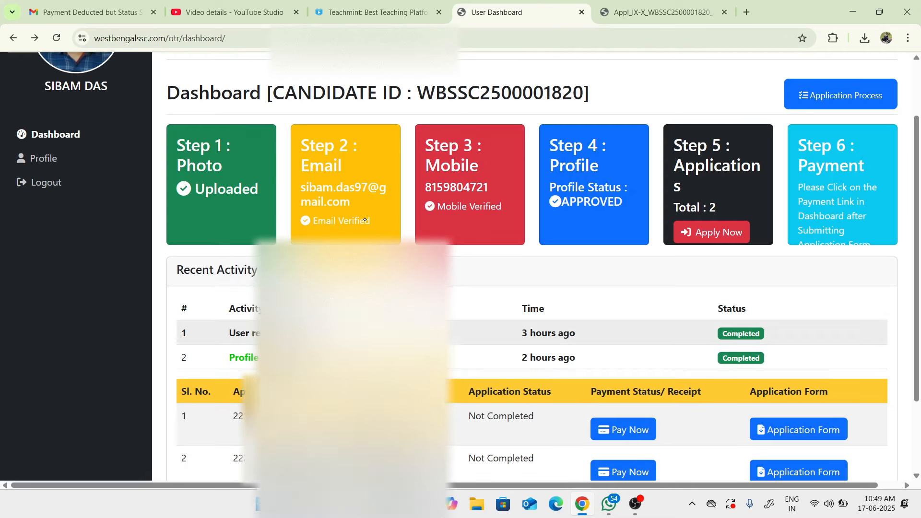
scroll(365, 219, "down", 2)
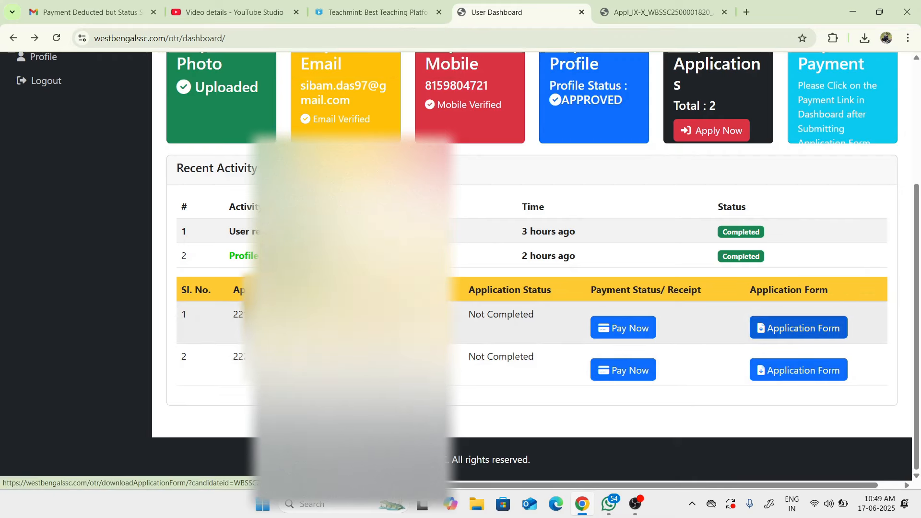
left_click(674, 9)
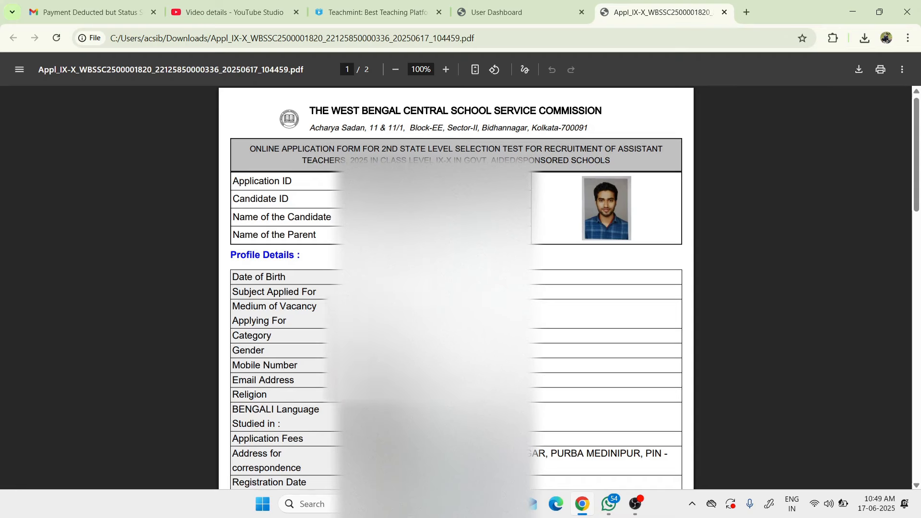
key("End")
key("Home")
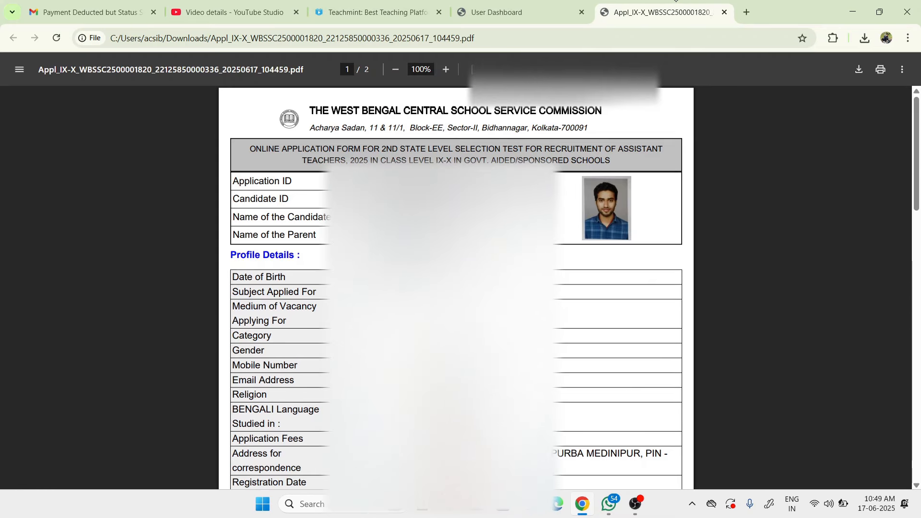
Return to the applicant dashboard and check the application status, payment and form entries of both submitted applications.
left_click(550, 19)
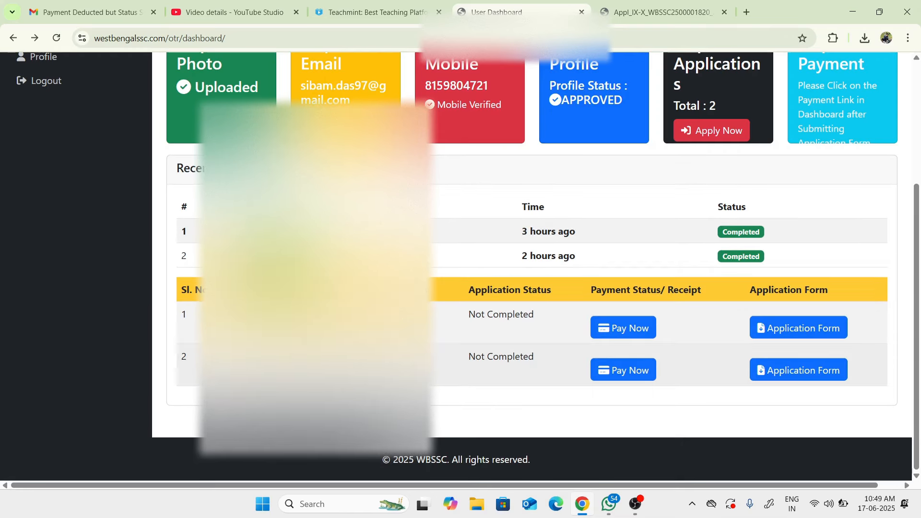
scroll(533, 268, "up", 1)
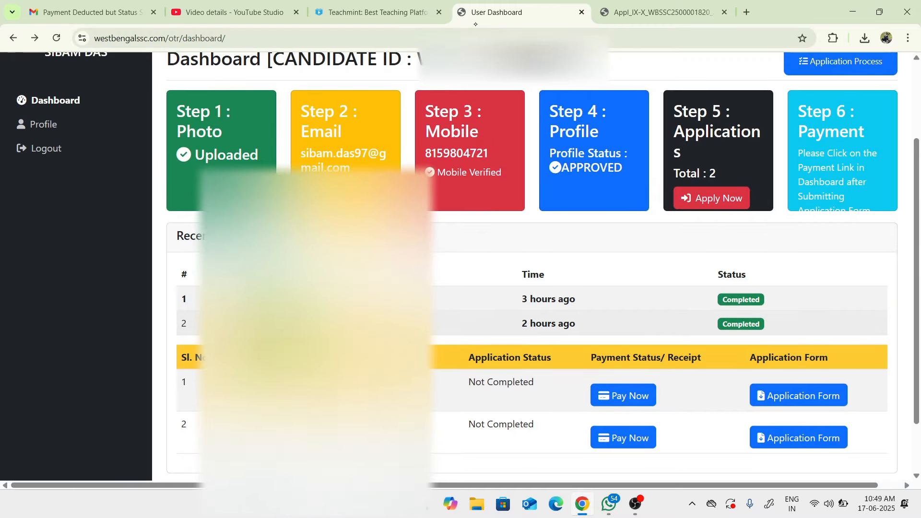
scroll(533, 268, "up", 1)
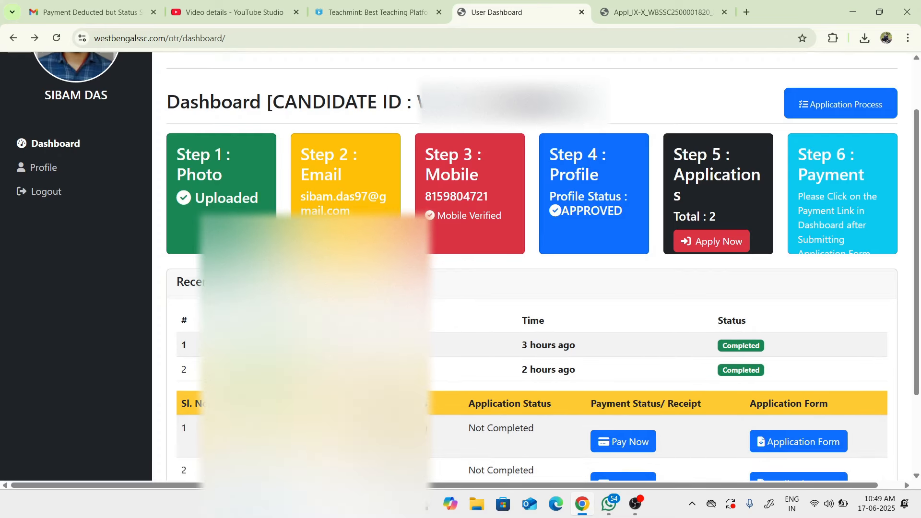
scroll(533, 269, "down", 1)
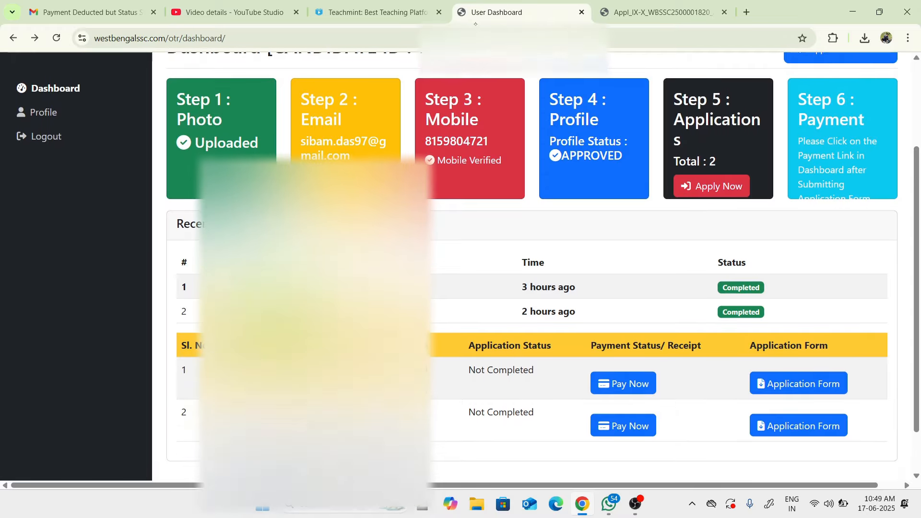
scroll(532, 269, "down", 1)
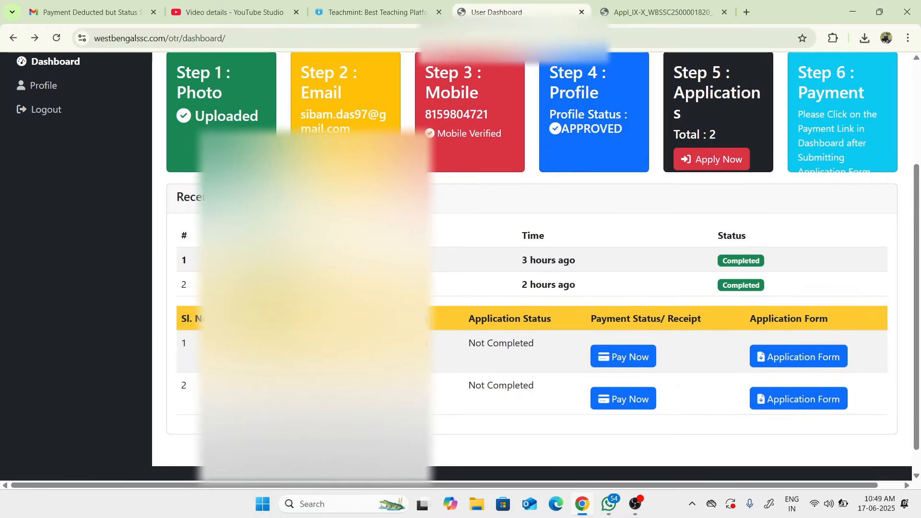